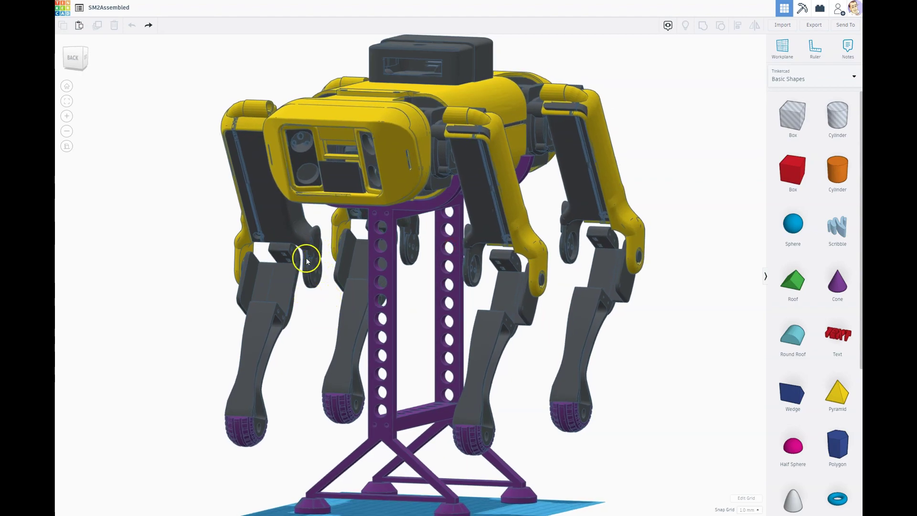
# Step: Hide the yellow top body shell, dark top box and head cover
pyautogui.scroll(10, 324, 306)
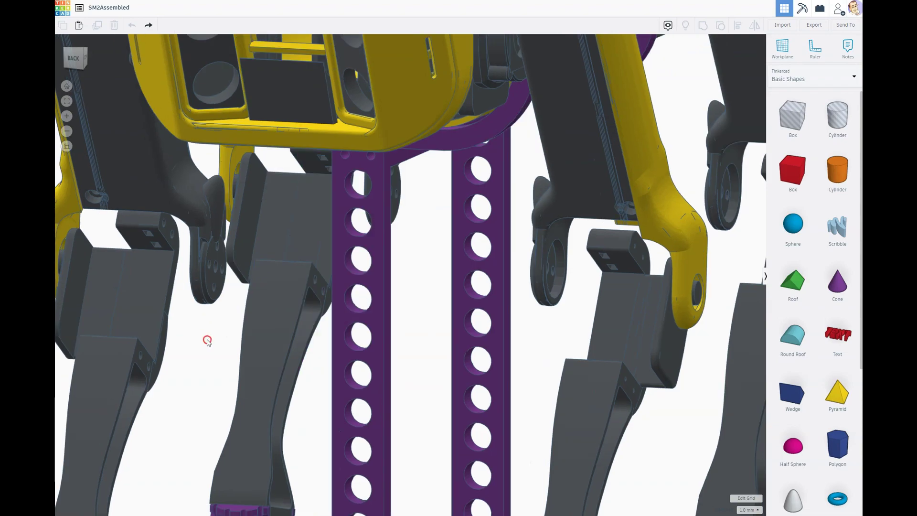
pyautogui.moveTo(207, 341); pyautogui.dragTo(189, 186, button='right')
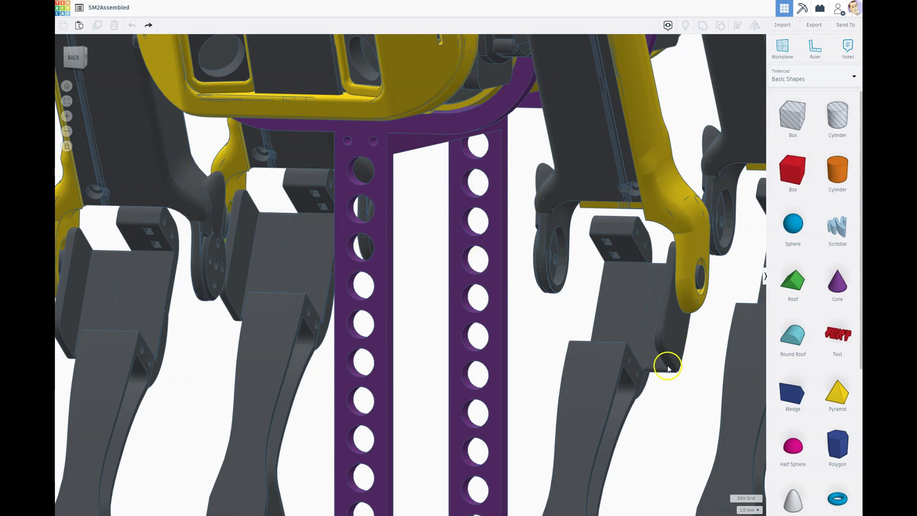
pyautogui.scroll(-10, 665, 365)
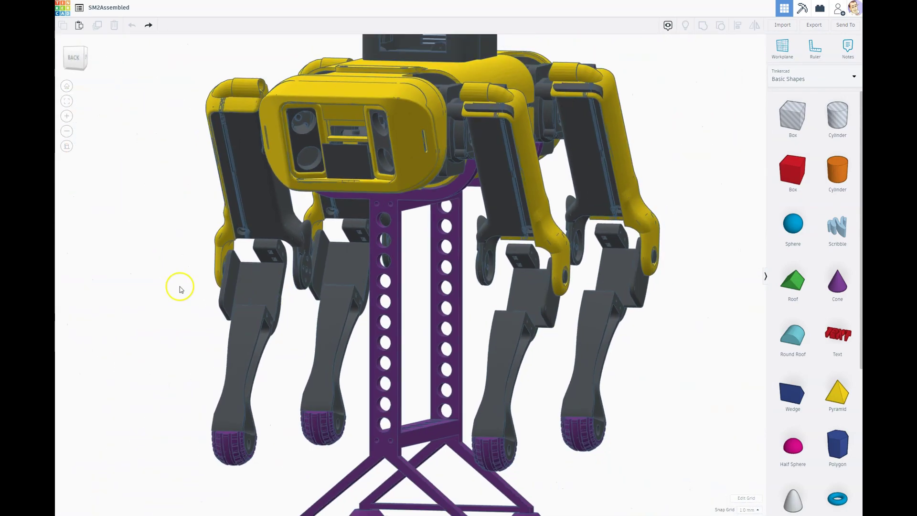
pyautogui.moveTo(180, 288); pyautogui.dragTo(413, 297, button='right')
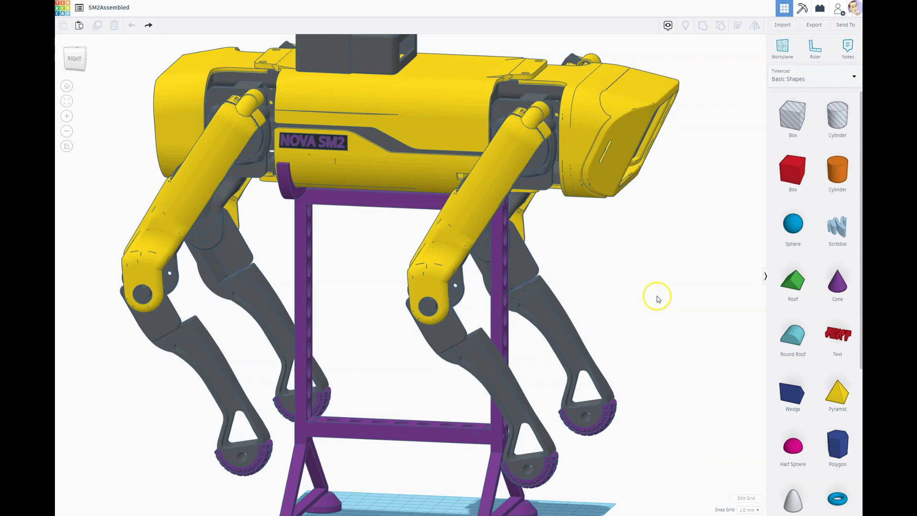
pyautogui.moveTo(673, 295); pyautogui.dragTo(642, 297, button='right')
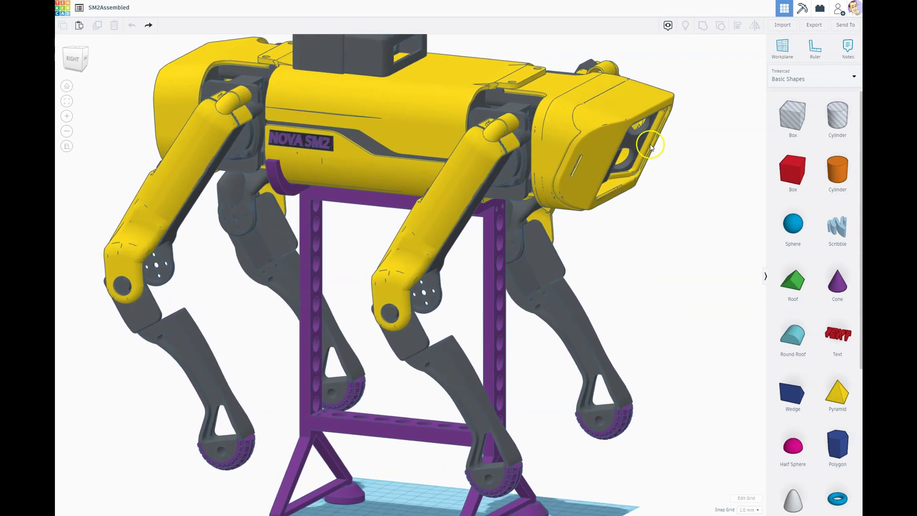
pyautogui.moveTo(695, 287); pyautogui.dragTo(698, 304, button='right')
pyautogui.click(519, 125)
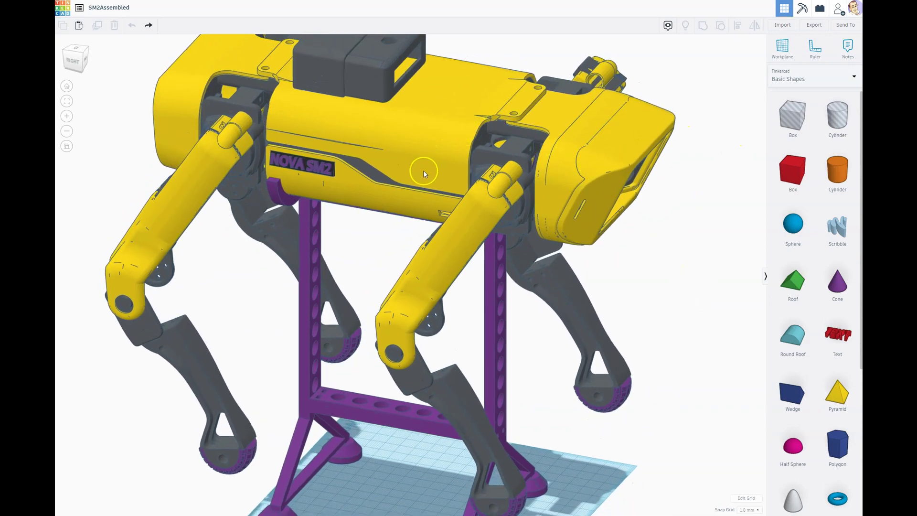
pyautogui.click(410, 152)
pyautogui.keyDown('shift'); pyautogui.click(324, 55); pyautogui.keyUp('shift')
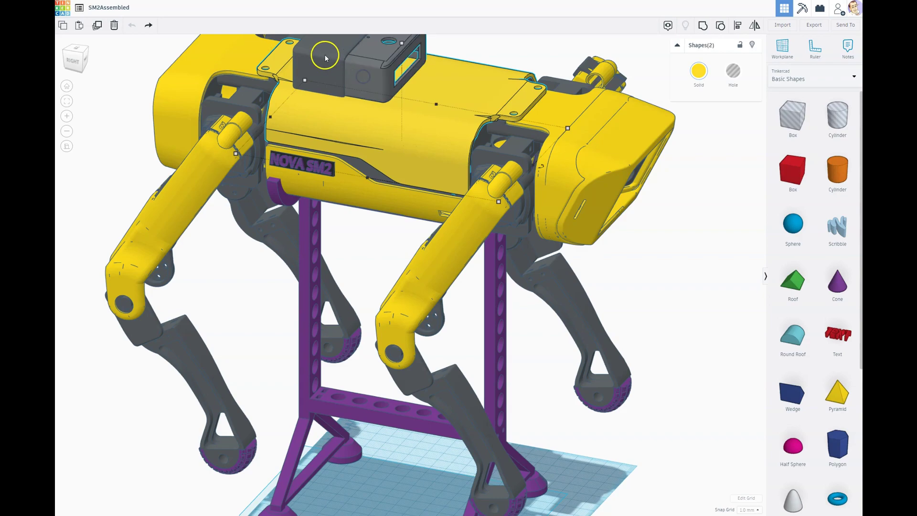
pyautogui.keyDown('shift'); pyautogui.click(617, 152); pyautogui.keyUp('shift')
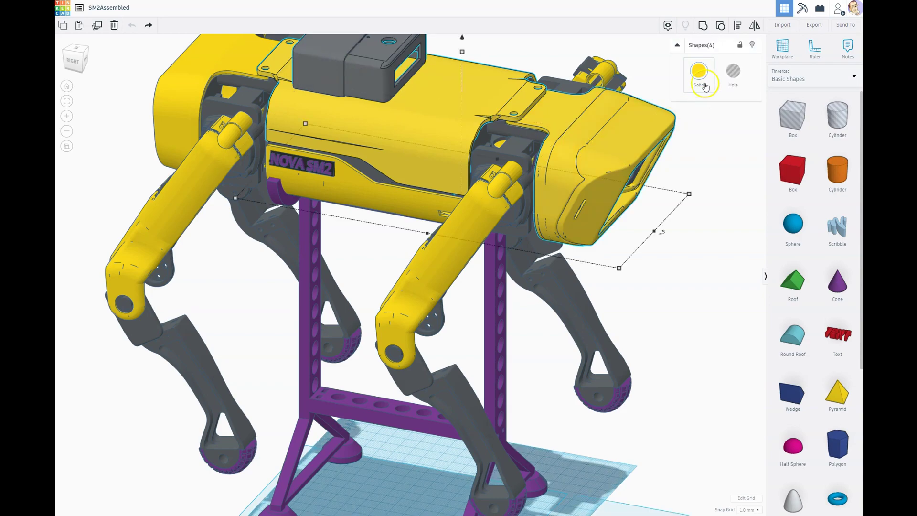
pyautogui.click(753, 47)
# Step: Hide the front bracket and its thin bracket plate to expose the grey chassis
pyautogui.click(662, 245)
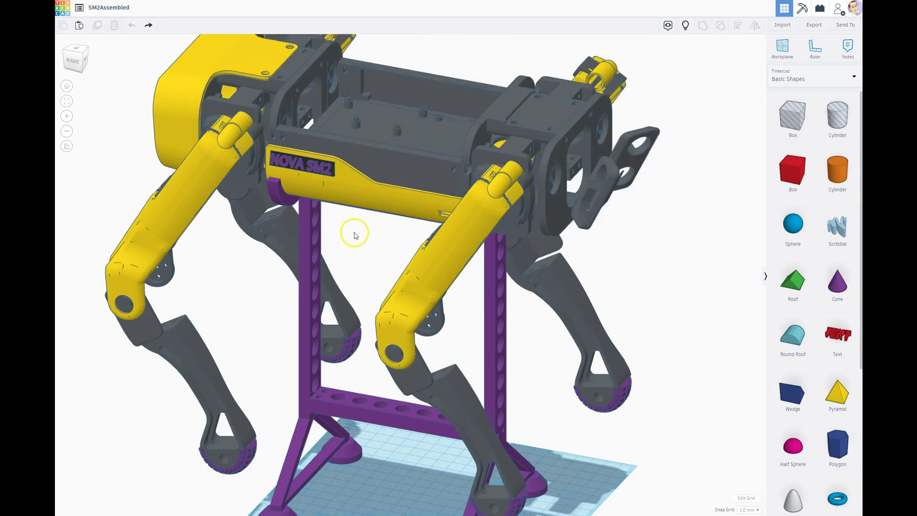
pyautogui.click(387, 154)
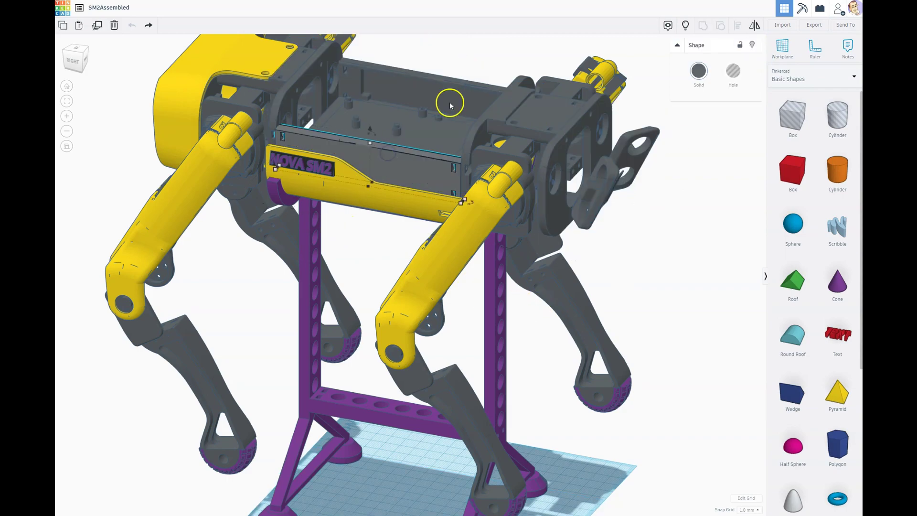
pyautogui.moveTo(650, 293)
pyautogui.mouseDown(button='right')
pyautogui.moveTo(663, 291)
pyautogui.moveTo(692, 317)
pyautogui.moveTo(639, 299)
pyautogui.mouseUp(button='right')
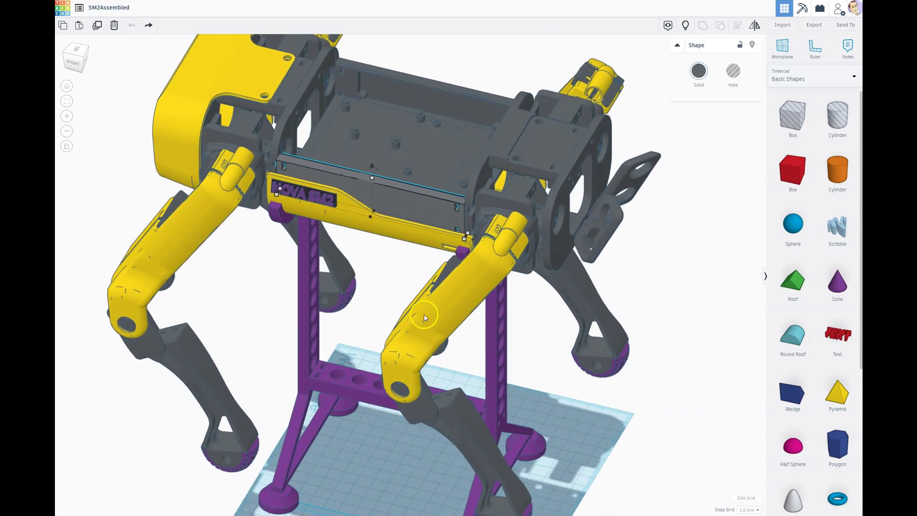
pyautogui.click(682, 278)
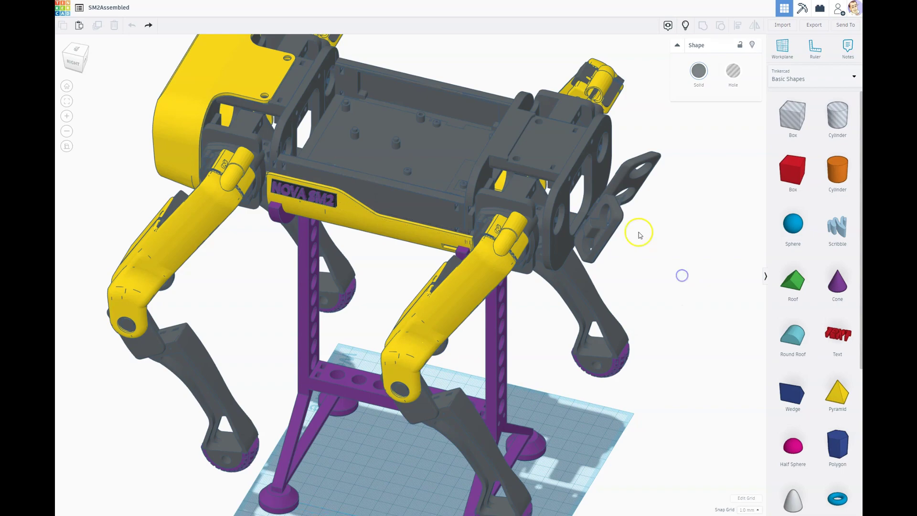
pyautogui.click(604, 233)
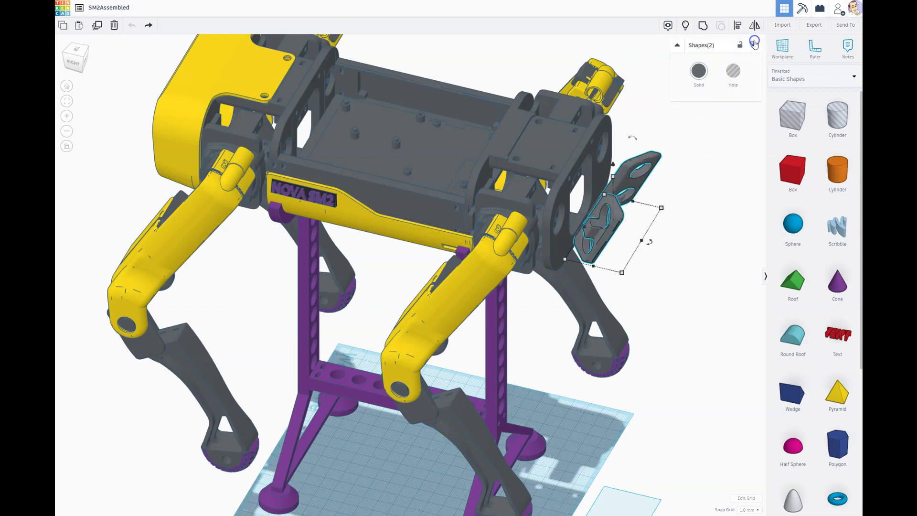
pyautogui.click(752, 44)
pyautogui.click(606, 220)
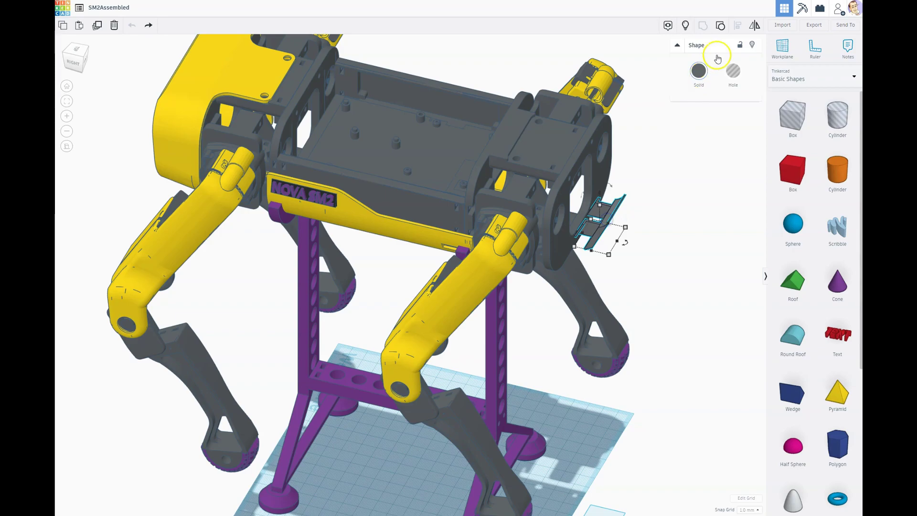
pyautogui.click(752, 44)
# Step: In top view, marquee-select the 12 rear legs-and-hip parts and nudge them right
pyautogui.moveTo(676, 283); pyautogui.dragTo(731, 381, button='right')
pyautogui.moveTo(607, 59); pyautogui.dragTo(541, 470)
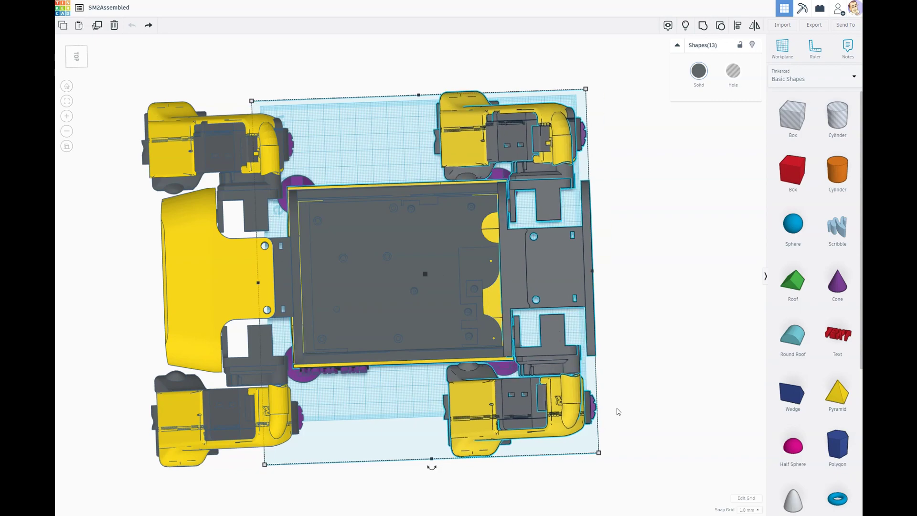
pyautogui.keyDown('shift'); pyautogui.click(417, 228); pyautogui.keyUp('shift')
pyautogui.click(626, 243)
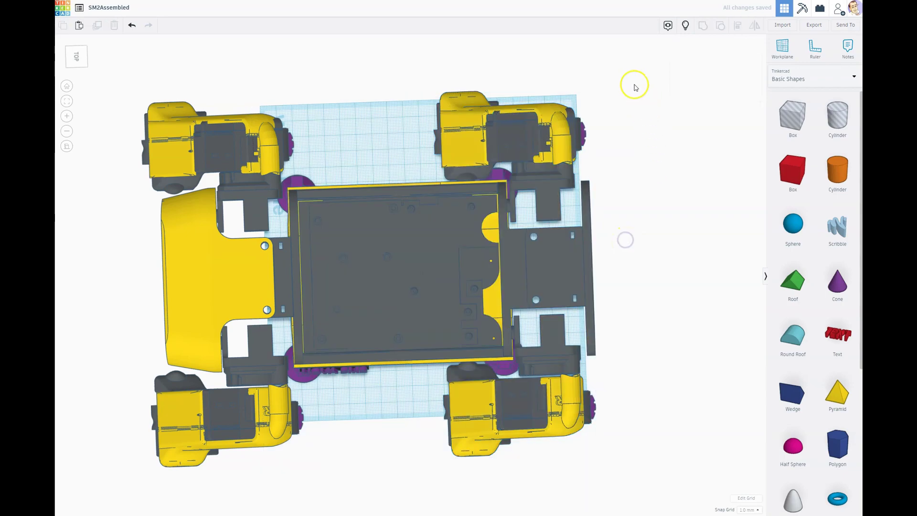
pyautogui.moveTo(634, 81); pyautogui.dragTo(552, 473)
pyautogui.press('Right')
pyautogui.press('Right')
pyautogui.press('Right')
pyautogui.press('Right')
pyautogui.press('Right')
pyautogui.press('Right')
pyautogui.press('Right')
pyautogui.press('Right')
pyautogui.press('Right')
pyautogui.press('Right')
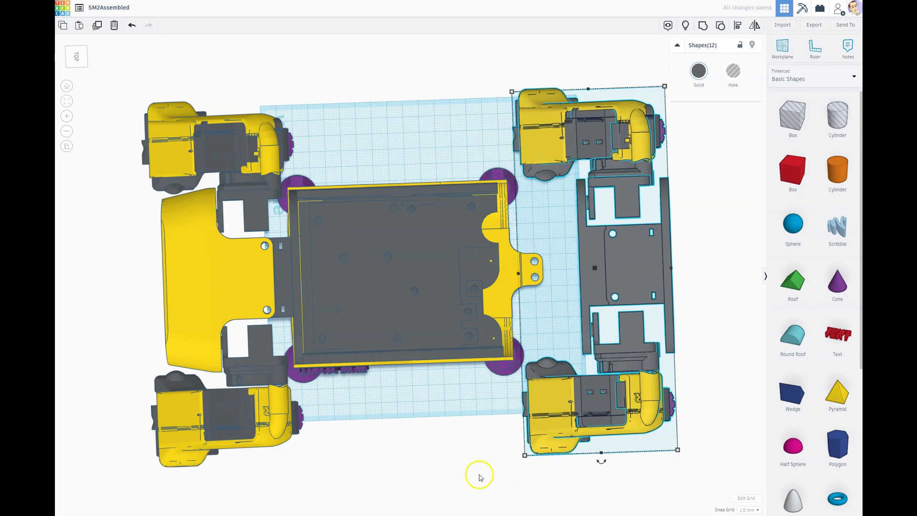
pyautogui.moveTo(479, 478); pyautogui.dragTo(482, 322, button='right')
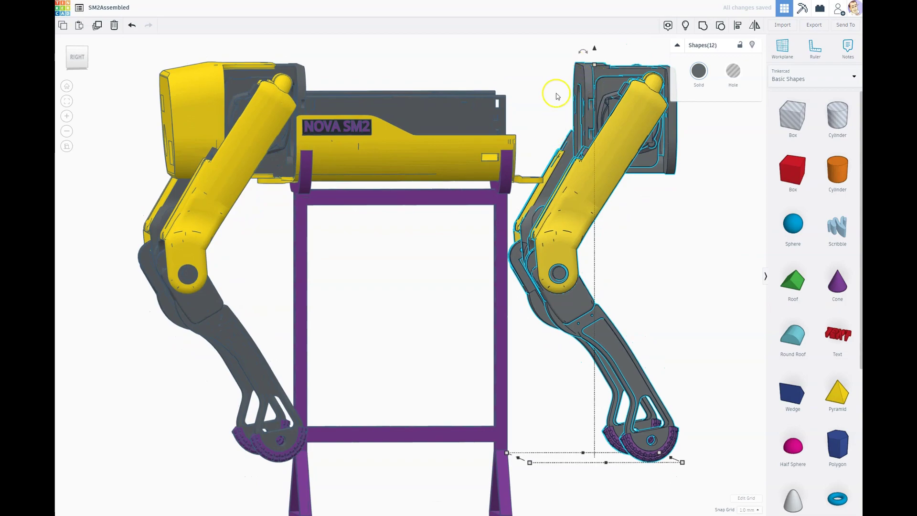
pyautogui.click(694, 251)
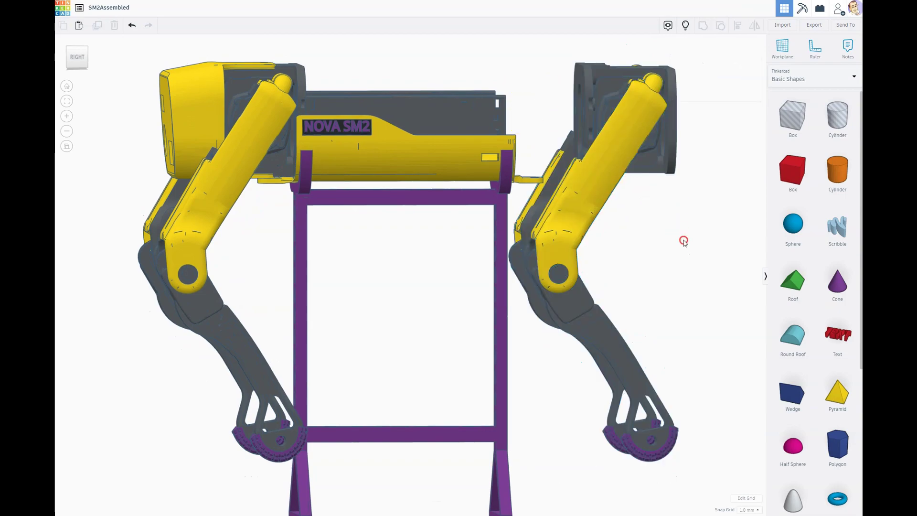
# Step: Duplicate the grey hip part and slide the copy left into the chassis gap
pyautogui.moveTo(684, 240); pyautogui.dragTo(696, 276, button='right')
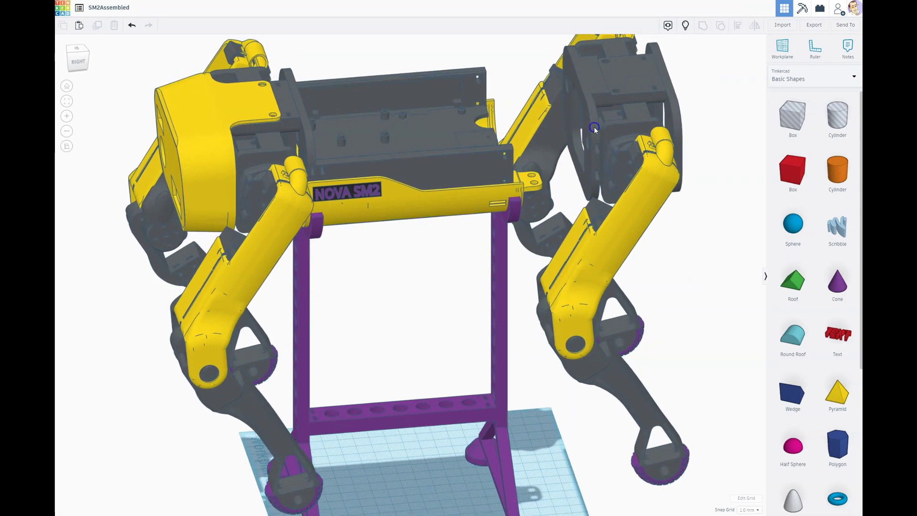
pyautogui.click(594, 129)
pyautogui.click(97, 26)
pyautogui.click(86, 56)
pyautogui.press('Left')
pyautogui.press('Left')
pyautogui.press('Left')
pyautogui.press('Left')
pyautogui.press('Left')
pyautogui.press('Left')
pyautogui.press('Left')
pyautogui.press('Left')
pyautogui.press('Left')
pyautogui.press('Left')
pyautogui.press('Left')
pyautogui.press('Left')
pyautogui.press('Left')
pyautogui.press('Left')
pyautogui.press('Left')
pyautogui.press('Left')
pyautogui.press('Left')
pyautogui.press('Left')
pyautogui.press('Left')
pyautogui.press('Left')
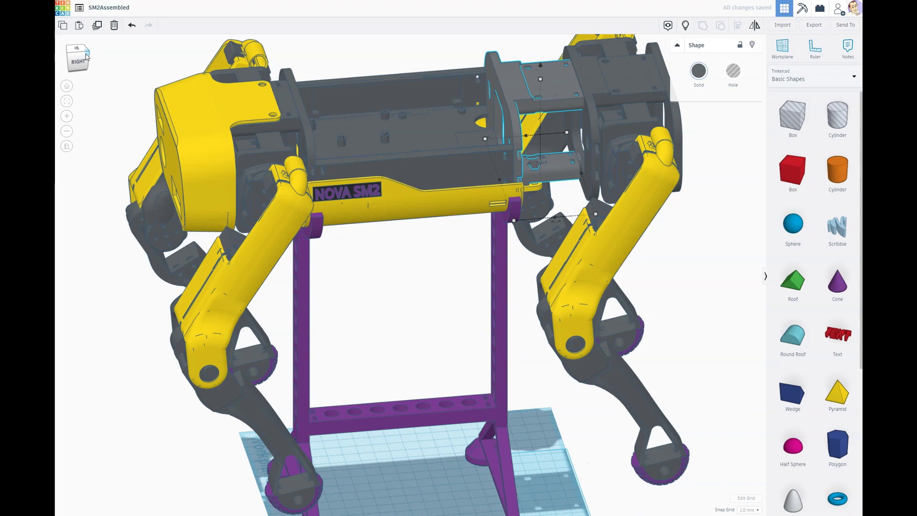
pyautogui.moveTo(676, 285)
pyautogui.mouseDown(button='right')
pyautogui.moveTo(647, 258)
pyautogui.moveTo(679, 247)
pyautogui.mouseUp(button='right')
# Step: Show all hidden cover shapes again and view the lengthened robot from the side
pyautogui.click(422, 163)
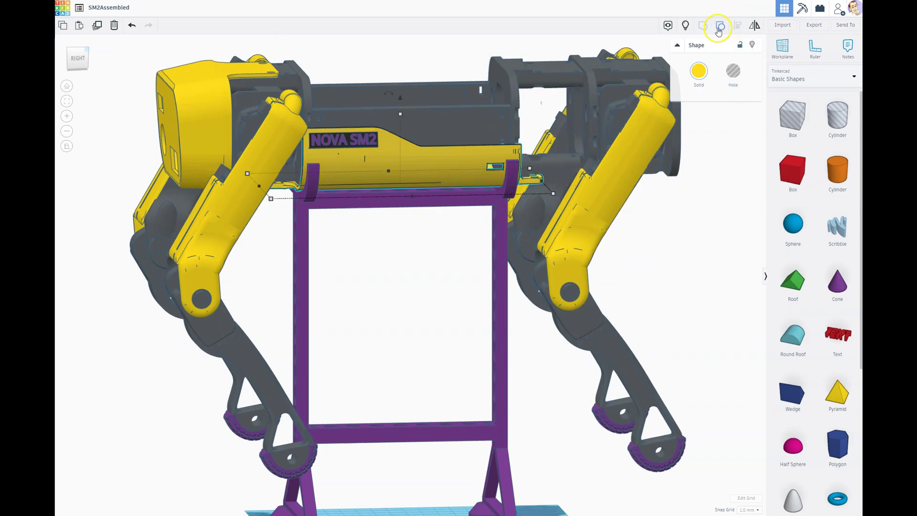
pyautogui.click(686, 27)
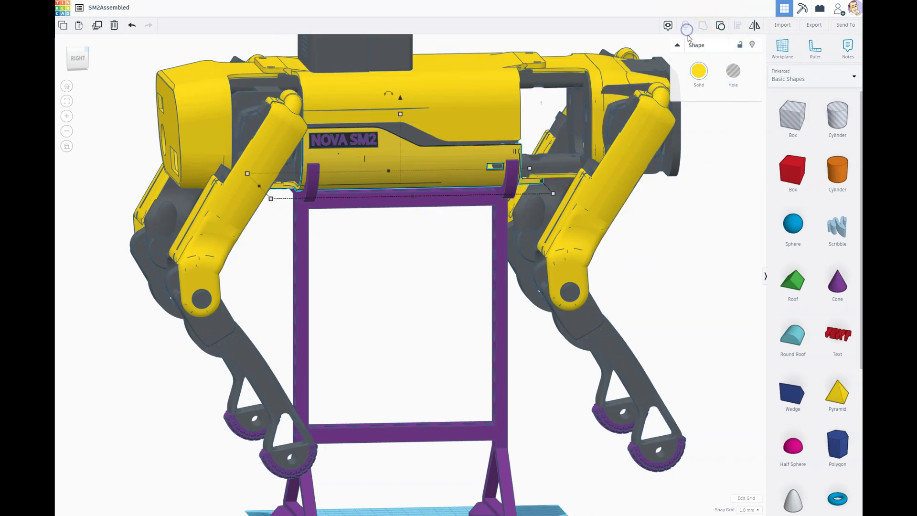
pyautogui.click(690, 235)
pyautogui.moveTo(690, 235); pyautogui.dragTo(525, 277, button='right')
pyautogui.moveTo(583, 278)
pyautogui.mouseDown(button='right')
pyautogui.moveTo(608, 285)
pyautogui.moveTo(659, 235)
pyautogui.moveTo(724, 217)
pyautogui.moveTo(697, 215)
pyautogui.moveTo(666, 233)
pyautogui.moveTo(653, 220)
pyautogui.moveTo(699, 253)
pyautogui.moveTo(605, 277)
pyautogui.mouseUp(button='right')
# Step: Select the front panel, yellow side panel and inner side part in turn to inspect them
pyautogui.scroll(-3, 699, 253)
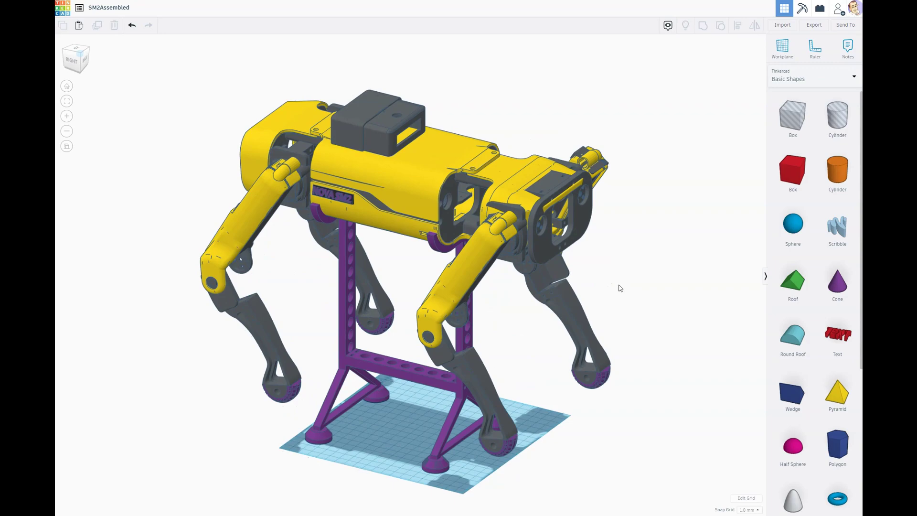
pyautogui.click(411, 180)
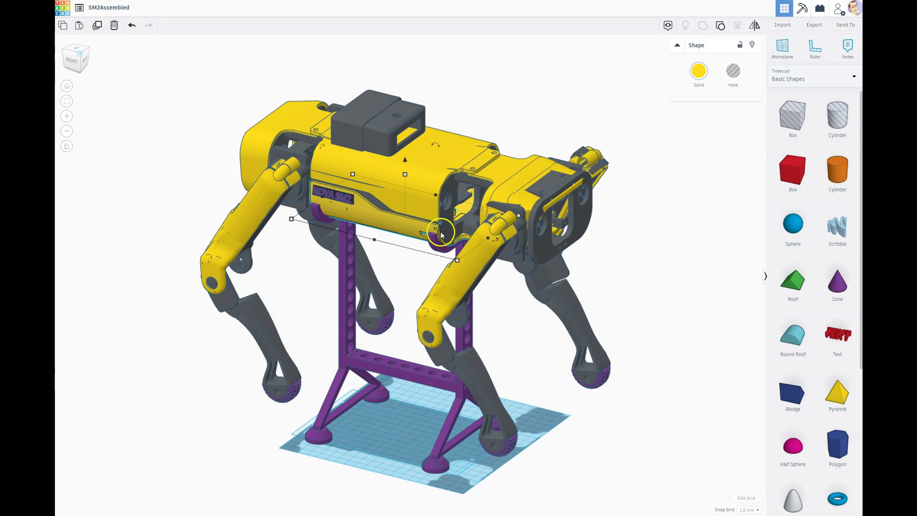
pyautogui.click(616, 210)
pyautogui.click(545, 183)
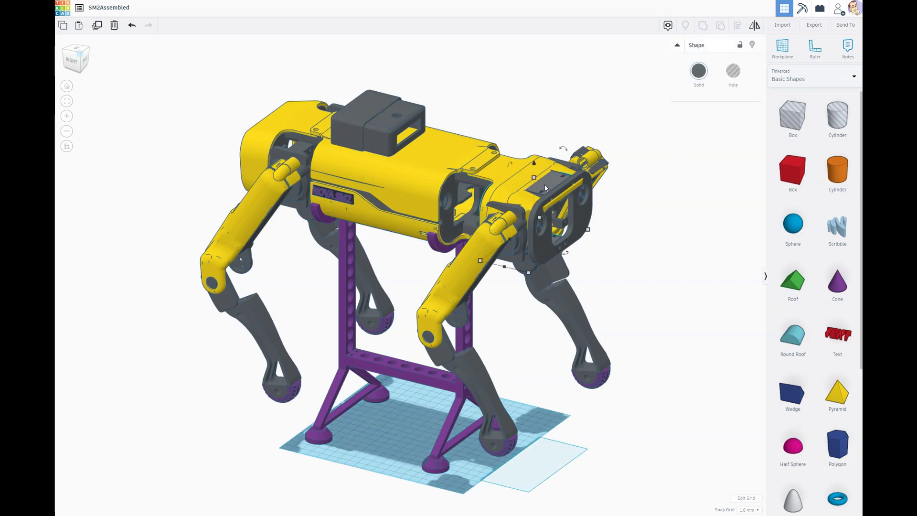
pyautogui.click(479, 214)
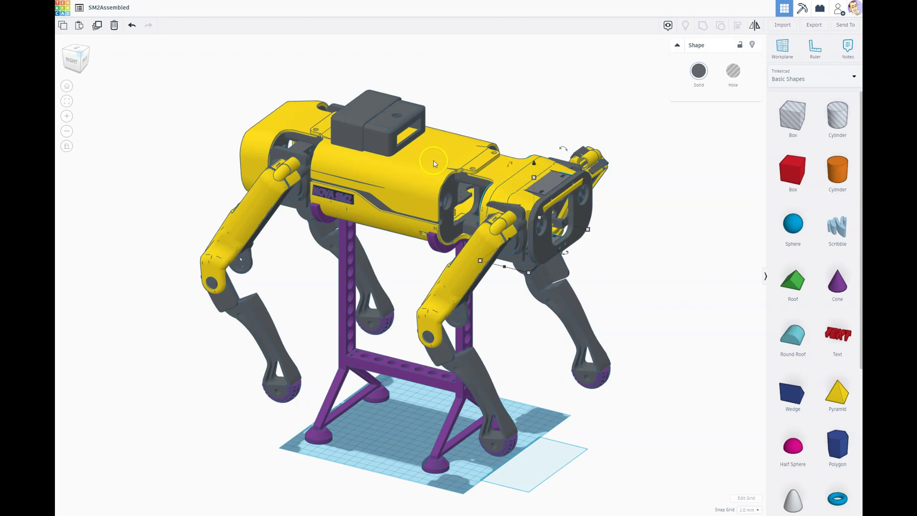
pyautogui.click(451, 201)
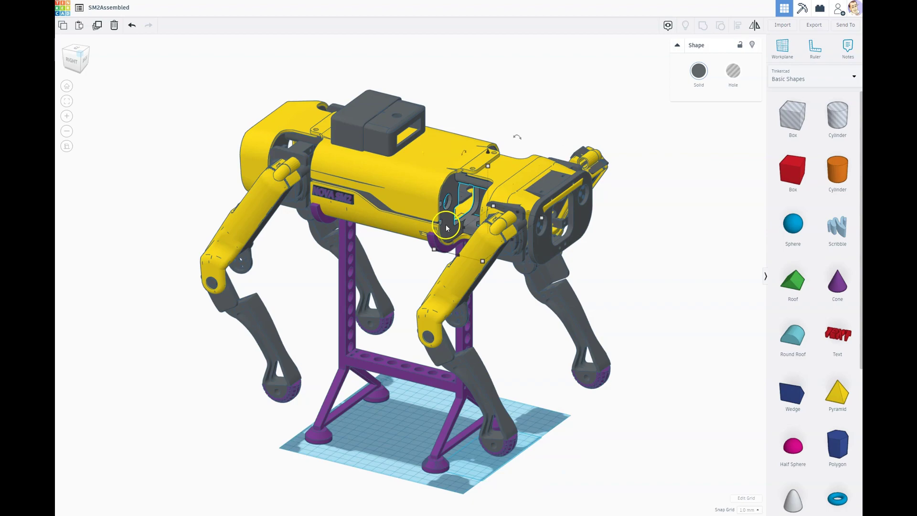
pyautogui.click(682, 221)
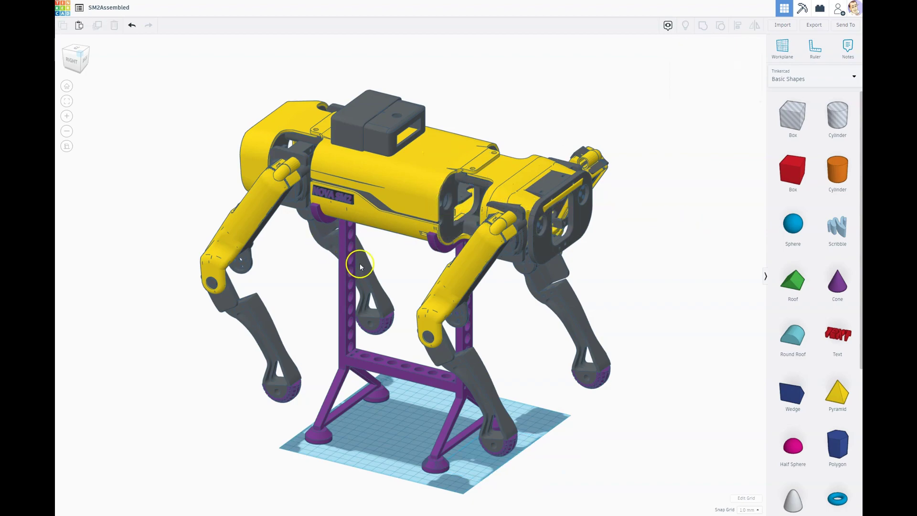
pyautogui.click(450, 200)
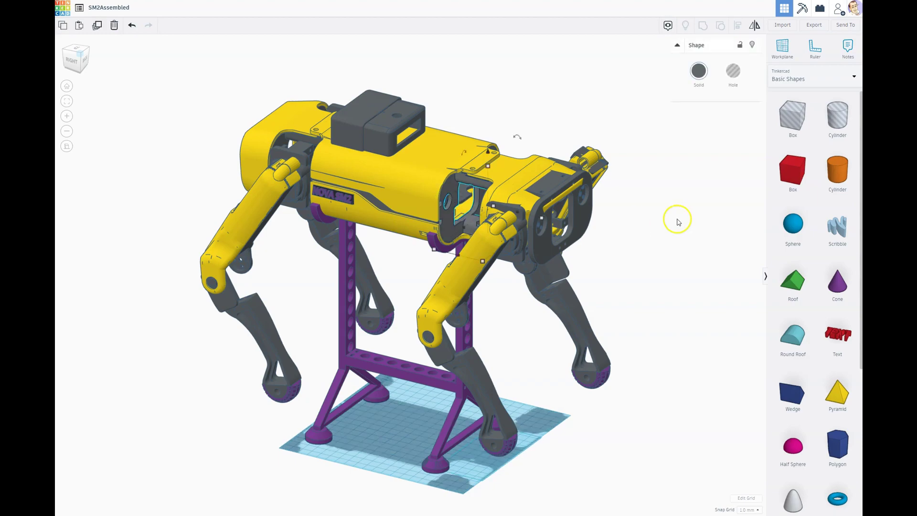
pyautogui.click(694, 216)
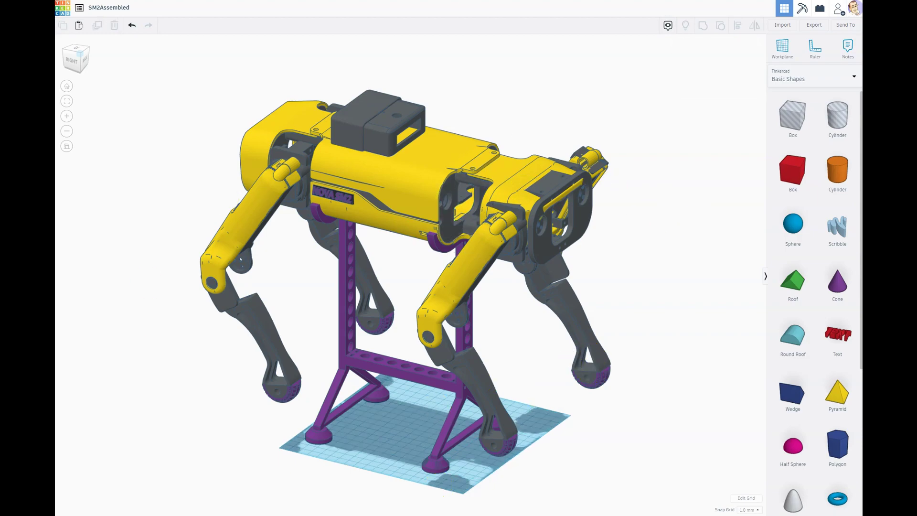
# Step: Undo the last two edits, including the head cover's move, then orbit to check the robot
pyautogui.hotkey('ctrl', 'z')
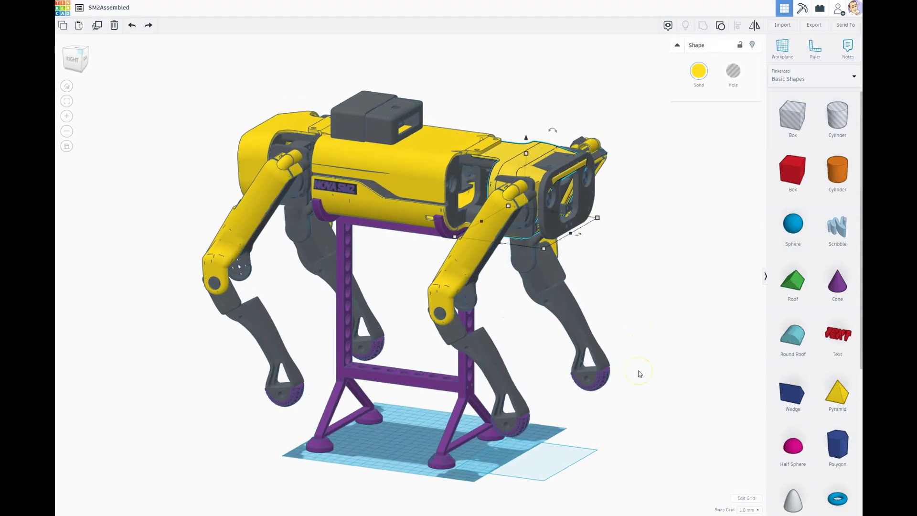
pyautogui.hotkey('ctrl', 'z')
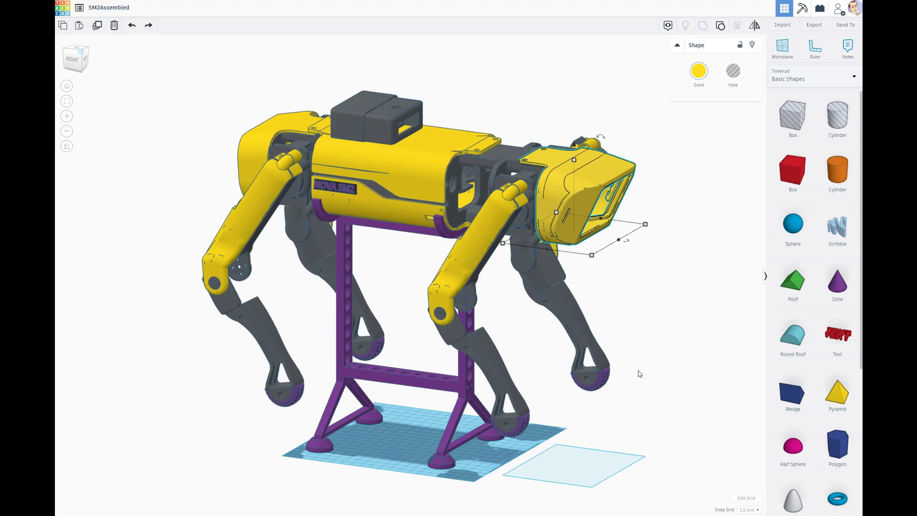
pyautogui.click(654, 289)
pyautogui.moveTo(647, 327); pyautogui.dragTo(704, 304, button='right')
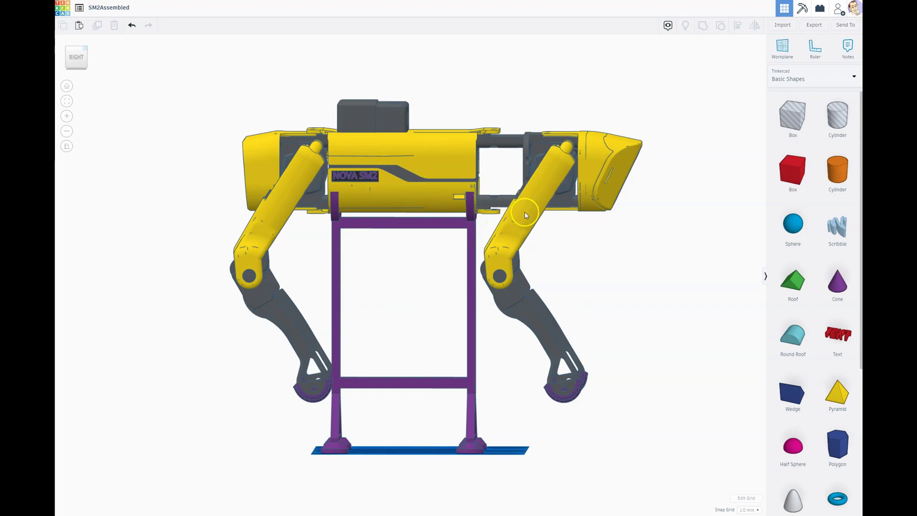
pyautogui.moveTo(644, 253); pyautogui.dragTo(606, 294, button='right')
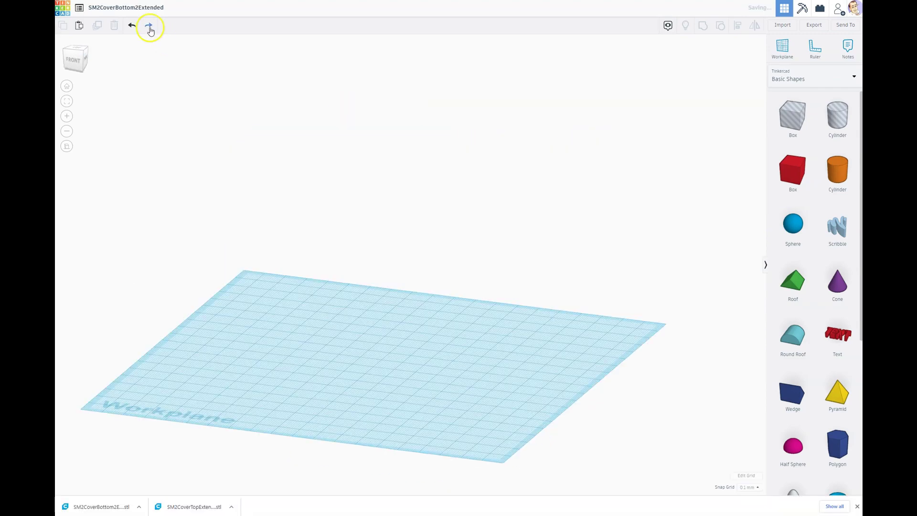
# Step: Redo all undone edits to restore the cover parts and delete the stray blue sphere
pyautogui.click(149, 25)
pyautogui.click(149, 25)
pyautogui.click(149, 25)
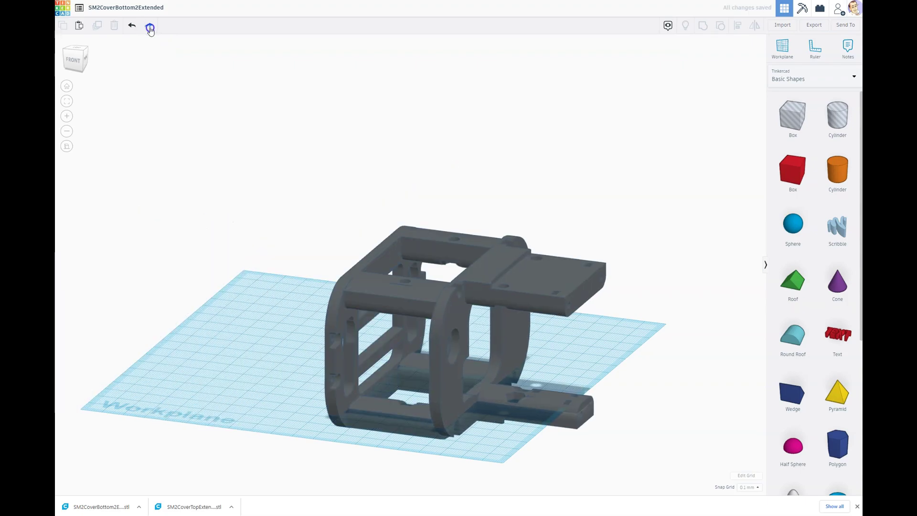
pyautogui.click(149, 26)
pyautogui.click(149, 26)
pyautogui.click(149, 26)
pyautogui.click(149, 26)
pyautogui.click(149, 26)
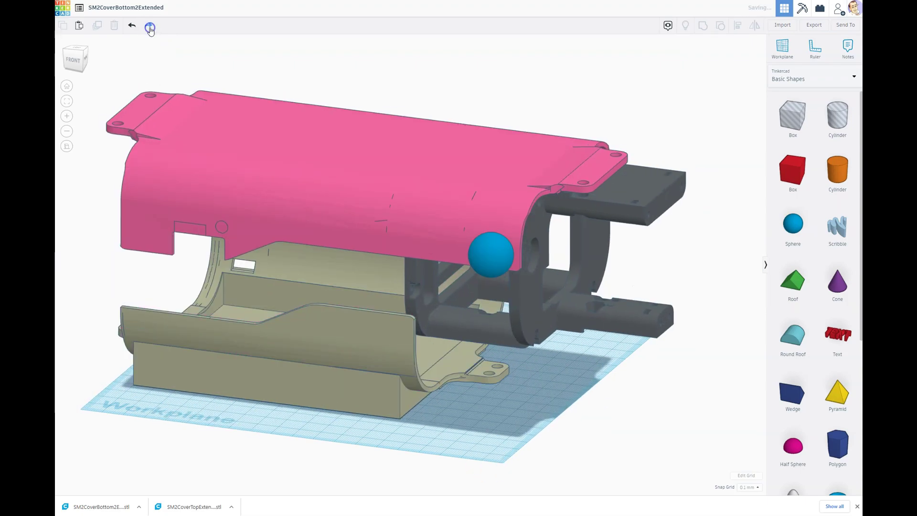
pyautogui.click(149, 26)
pyautogui.click(501, 270)
pyautogui.press('Delete')
# Step: Hide the beige and yellow covers to inspect the dark frame, then show them and fit the view
pyautogui.click(425, 249)
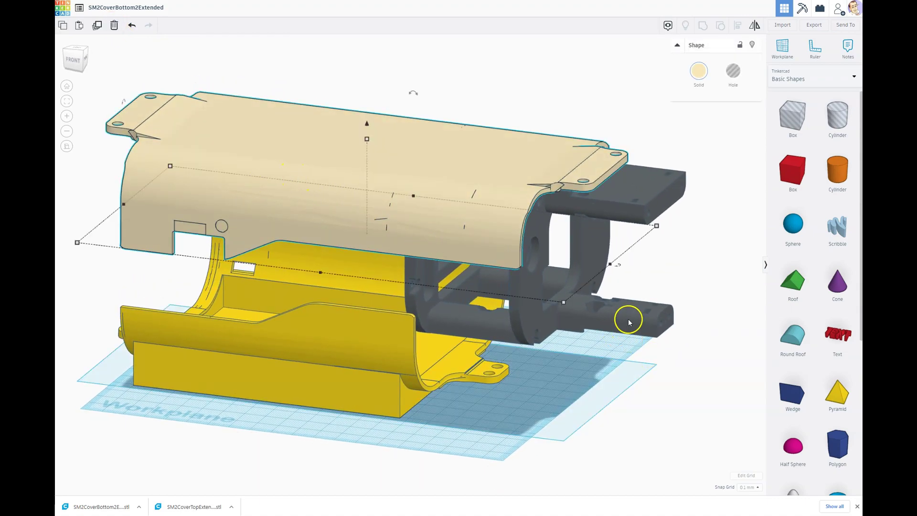
pyautogui.click(751, 44)
pyautogui.moveTo(569, 358); pyautogui.dragTo(323, 265, button='right')
pyautogui.scroll(-3, 546, 282)
pyautogui.hotkey('ctrl', 'shift', 'h')
pyautogui.hotkey('ctrl', 'a')
pyautogui.press('f')
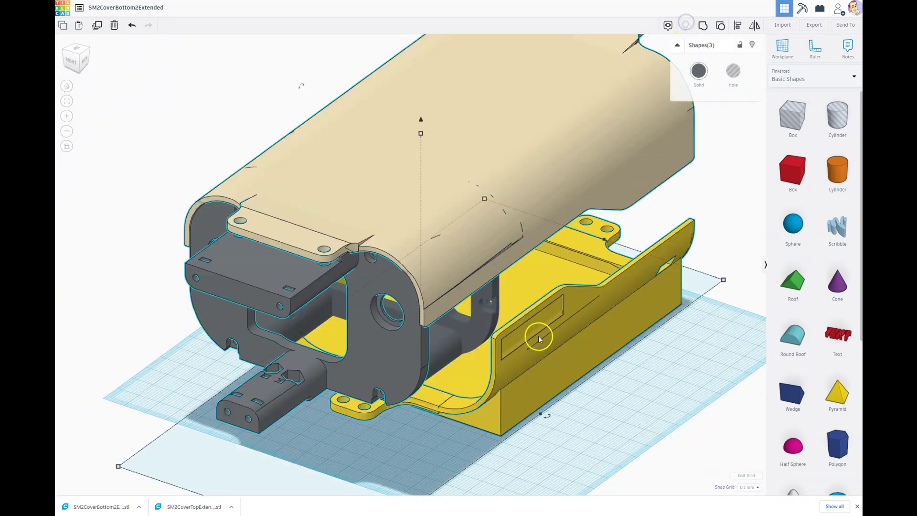
pyautogui.click(497, 422)
# Step: Hide the covers again, select all three shapes and check them in the Right view
pyautogui.click(750, 45)
pyautogui.moveTo(410, 426); pyautogui.dragTo(480, 416, button='right')
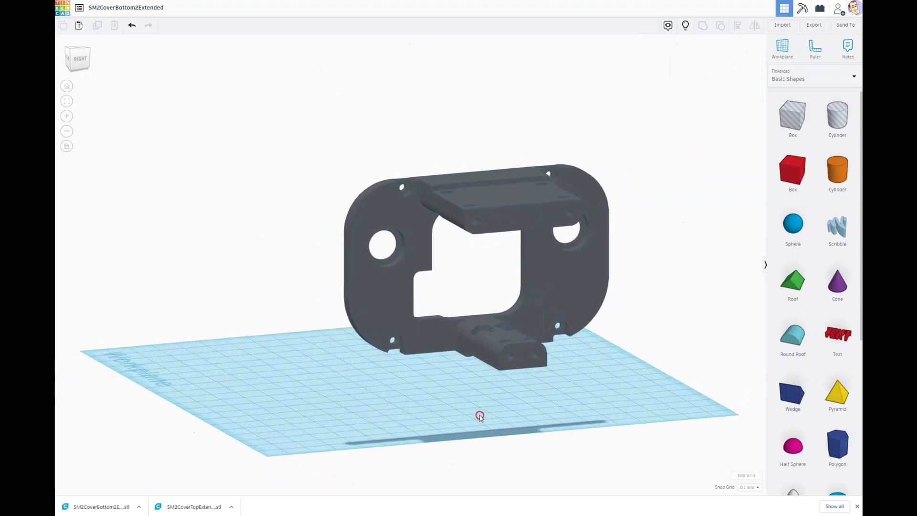
pyautogui.scroll(5, 413, 222)
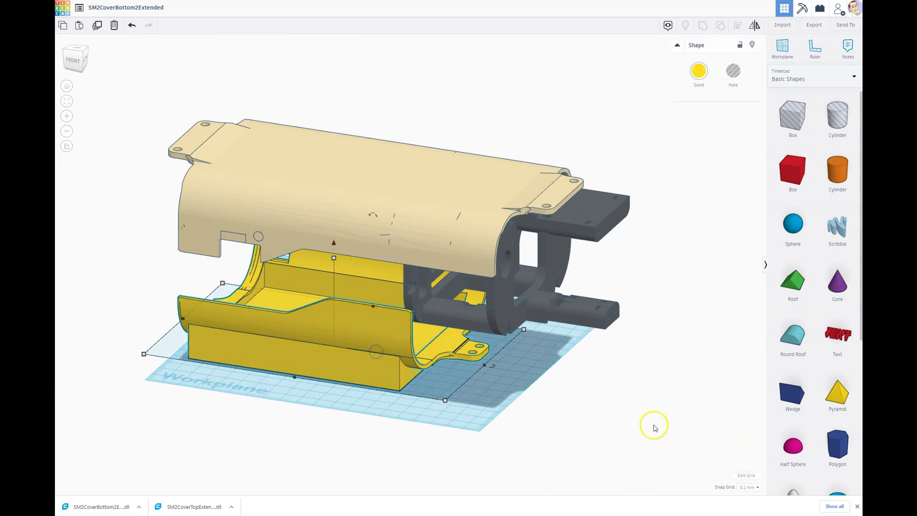
pyautogui.moveTo(593, 123); pyautogui.dragTo(572, 443)
pyautogui.click(86, 60)
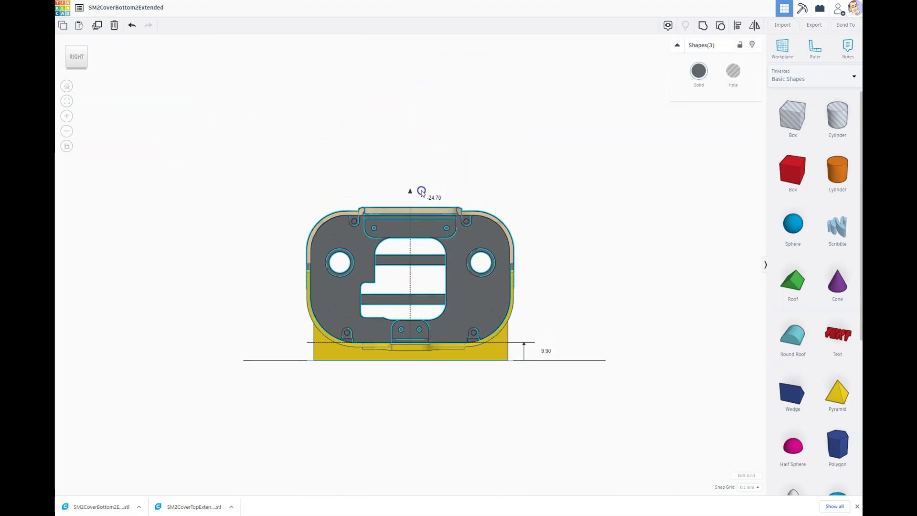
pyautogui.scroll(5, 389, 419)
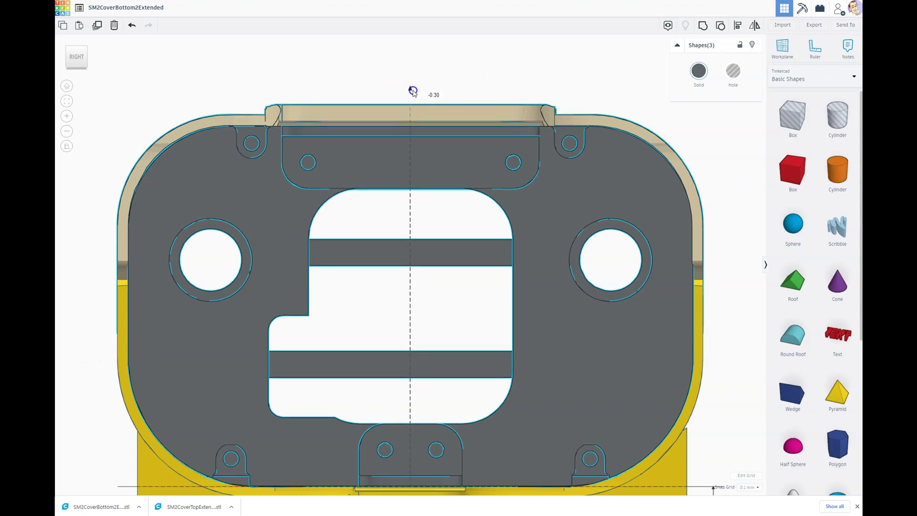
pyautogui.moveTo(412, 92); pyautogui.dragTo(452, 468, button='right')
# Step: Hide the tan top cover
pyautogui.scroll(-3, 461, 426)
pyautogui.click(461, 426)
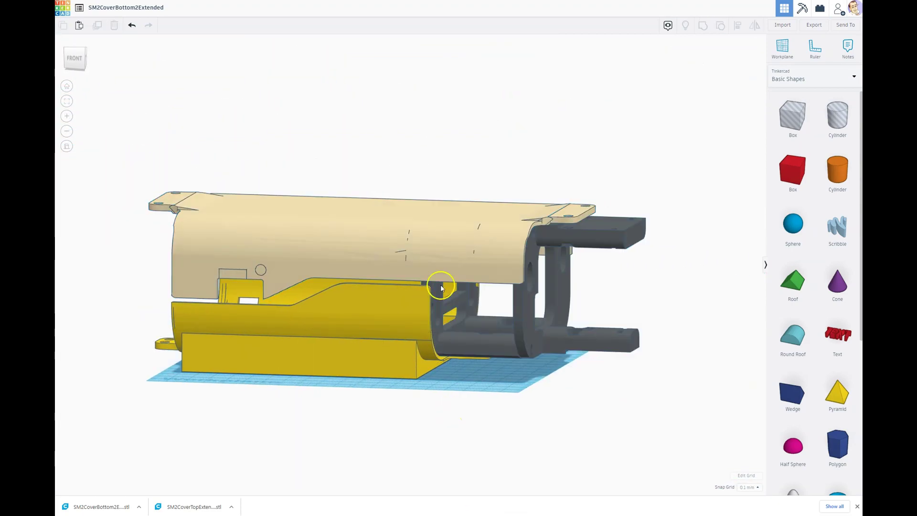
pyautogui.click(359, 244)
pyautogui.click(751, 44)
# Step: Add a Box Hole and resize it to 69.50 tall, widening it past the frame edge
pyautogui.moveTo(793, 114); pyautogui.dragTo(172, 385)
pyautogui.moveTo(276, 437); pyautogui.dragTo(274, 432, button='right')
pyautogui.moveTo(182, 402); pyautogui.dragTo(340, 228)
pyautogui.moveTo(252, 282); pyautogui.dragTo(252, 204)
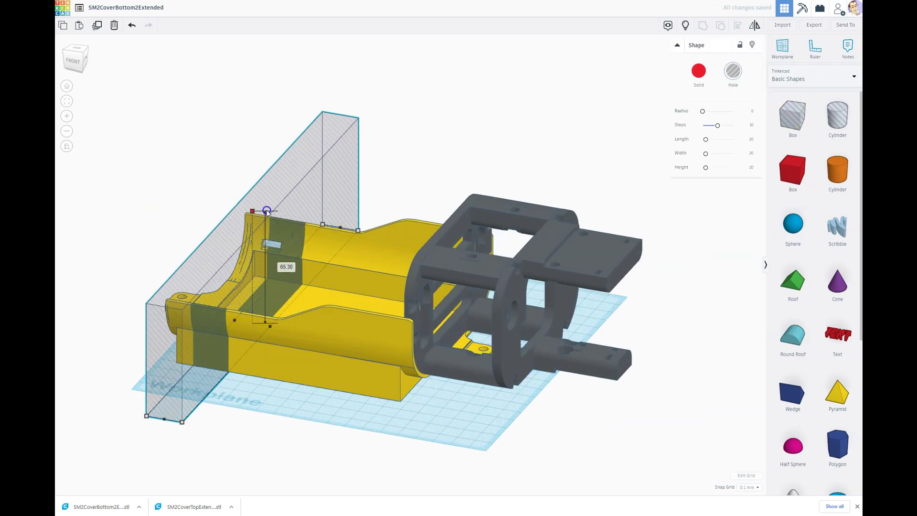
pyautogui.moveTo(220, 327); pyautogui.dragTo(270, 280)
pyautogui.moveTo(213, 319); pyautogui.dragTo(143, 305)
# Step: Move the box hole over the frame end of the yellow bottom cover
pyautogui.click(181, 296)
pyautogui.click(97, 26)
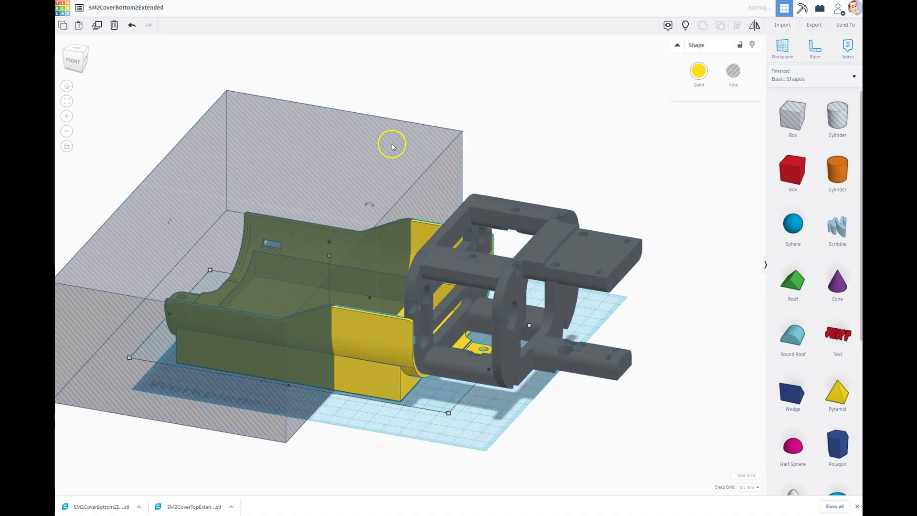
pyautogui.click(347, 414)
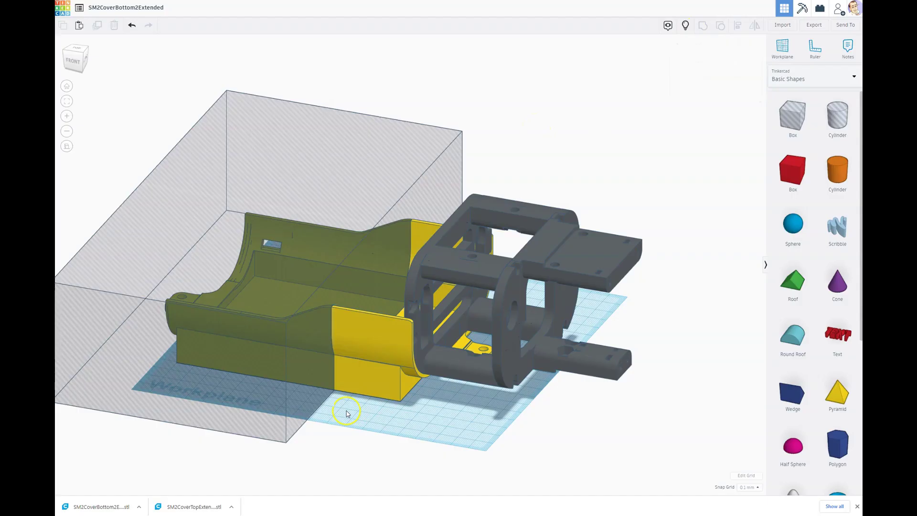
pyautogui.click(371, 371)
pyautogui.moveTo(201, 264); pyautogui.dragTo(485, 331)
pyautogui.moveTo(486, 331); pyautogui.dragTo(658, 374, button='right')
pyautogui.click(397, 417)
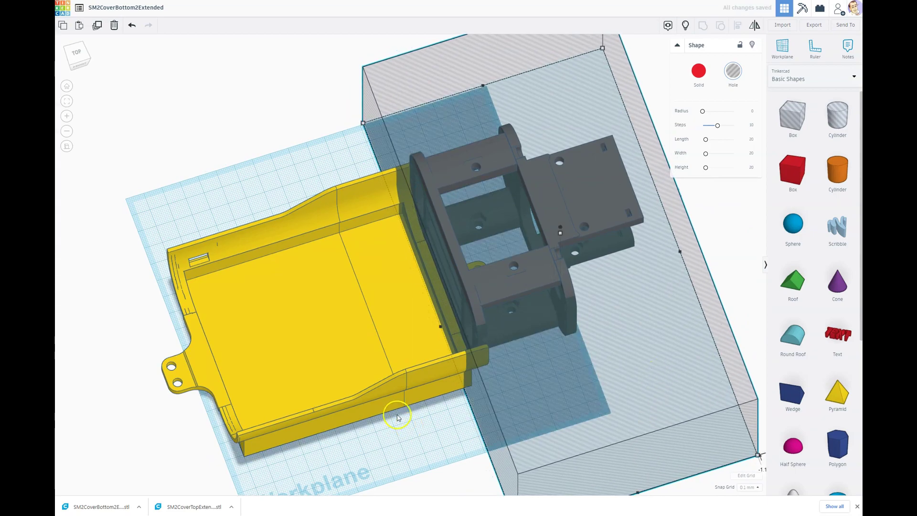
# Step: Select the yellow part together with the box hole and cut the hole out of it
pyautogui.click(388, 270)
pyautogui.click(266, 287)
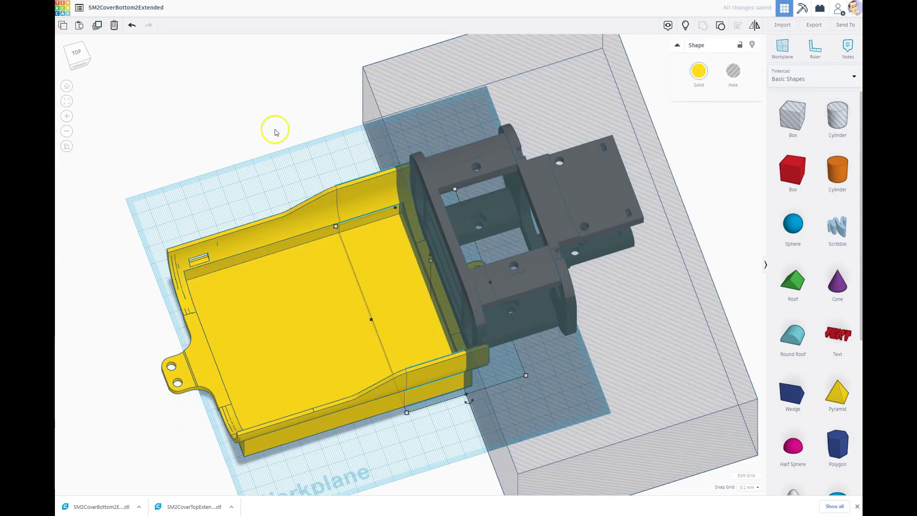
pyautogui.click(418, 78)
pyautogui.hotkey('ctrl', 'z')
pyautogui.click(76, 53)
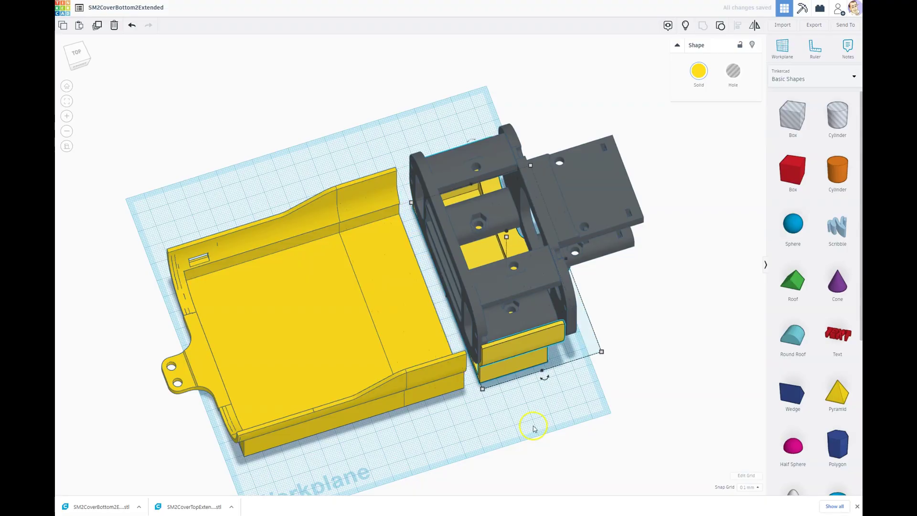
pyautogui.scroll(4, 600, 297)
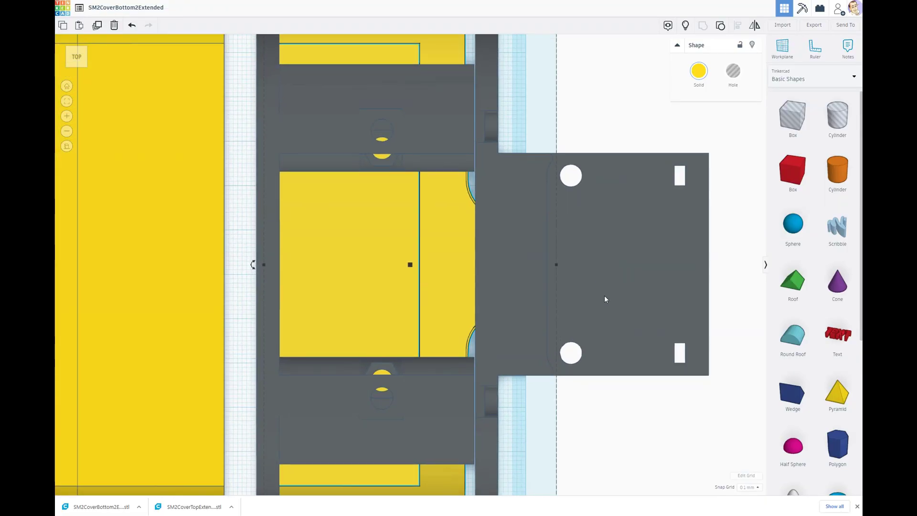
pyautogui.moveTo(604, 295); pyautogui.dragTo(659, 253, button='right')
# Step: Turn the grey part white and frame it in a 3-D front perspective view
pyautogui.click(659, 253)
pyautogui.click(699, 71)
pyautogui.click(818, 125)
pyautogui.scroll(3, 542, 292)
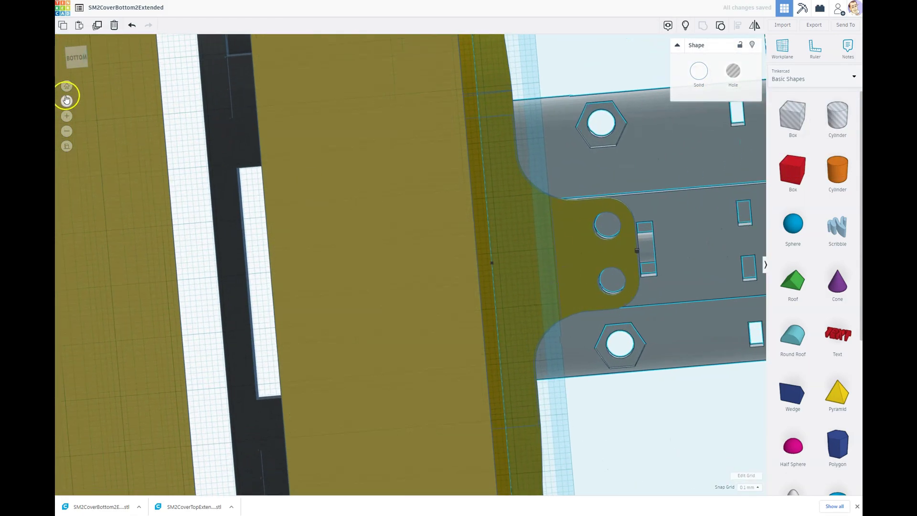
pyautogui.scroll(5, 454, 260)
pyautogui.click(66, 101)
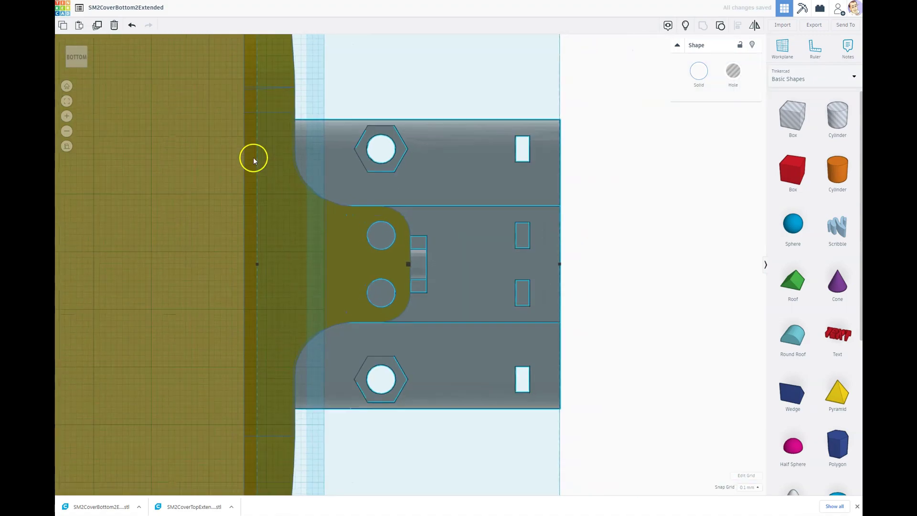
pyautogui.moveTo(254, 161); pyautogui.dragTo(588, 264, button='right')
# Step: Return the part to grey, zoom in on the yellow mounting tab, then view the whole assembly
pyautogui.click(692, 82)
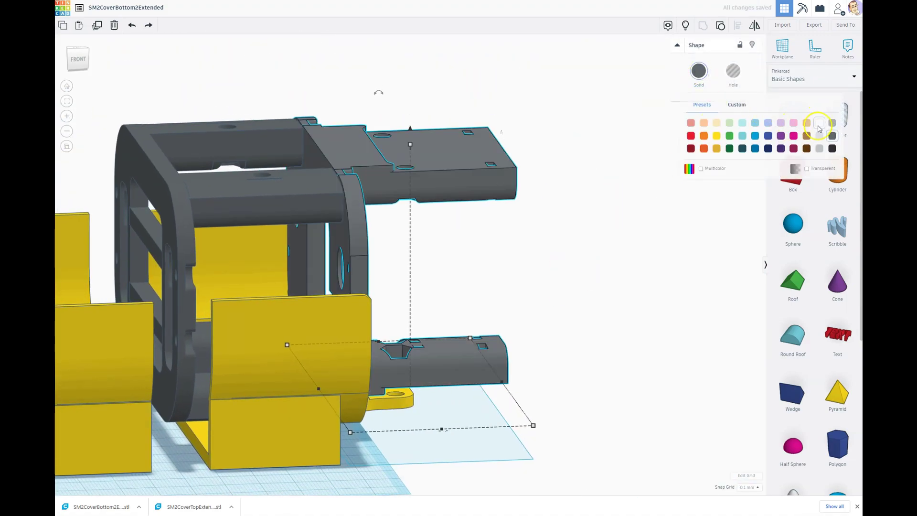
pyautogui.click(819, 127)
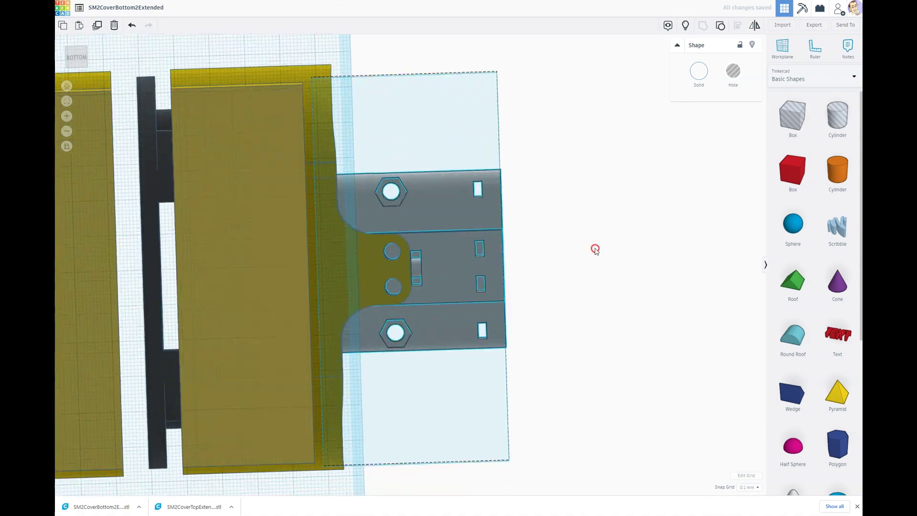
pyautogui.scroll(5, 595, 277)
pyautogui.scroll(-5, 360, 250)
pyautogui.click(360, 249)
pyautogui.scroll(6, 622, 273)
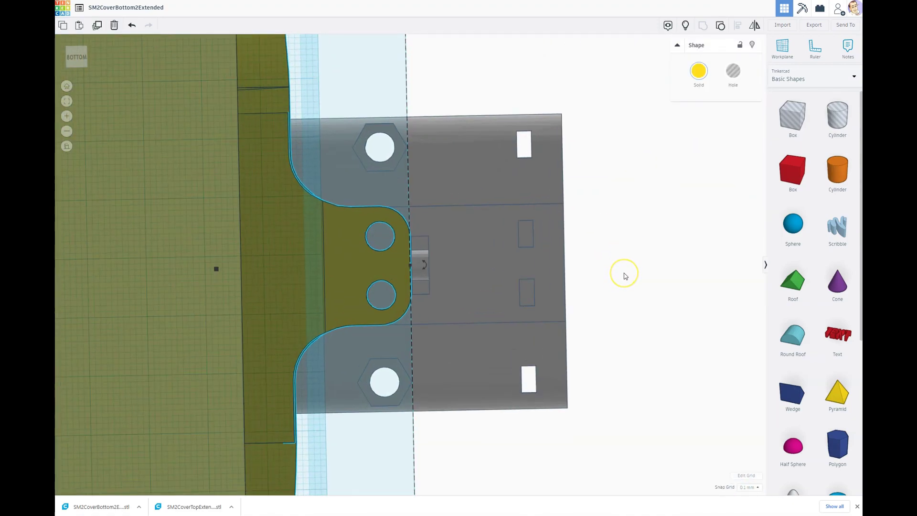
pyautogui.scroll(3, 624, 276)
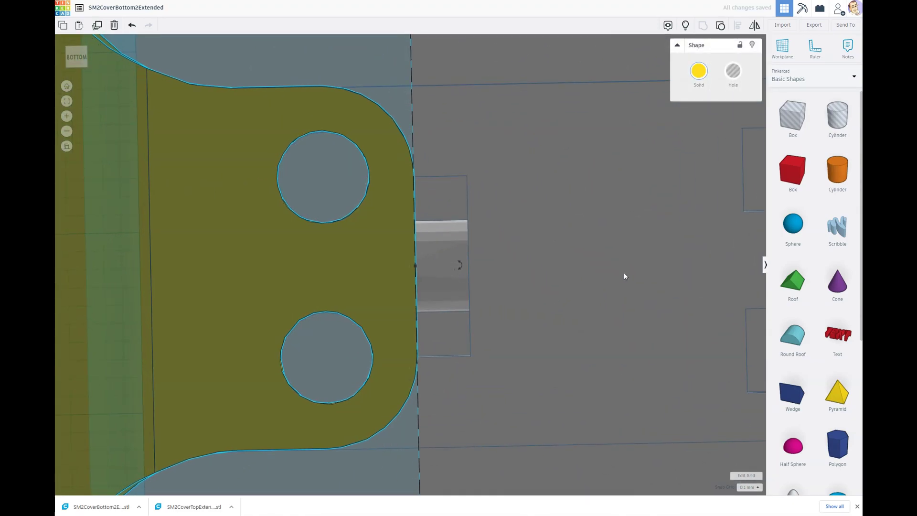
pyautogui.scroll(-8, 623, 276)
pyautogui.moveTo(596, 248); pyautogui.dragTo(579, 376, button='right')
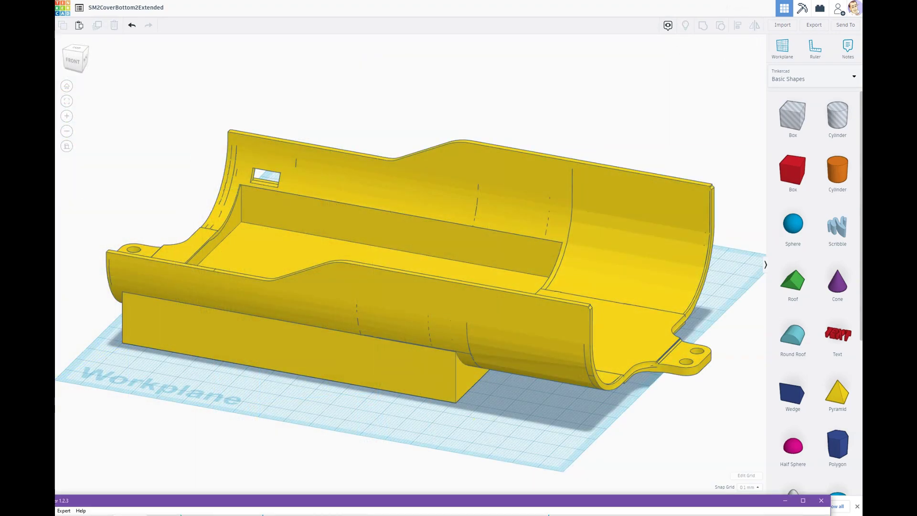
# Step: Restore Creality Slicer 1.2.3 to full screen, showing its empty print bed
pyautogui.moveTo(115, 500); pyautogui.dragTo(77, 8)
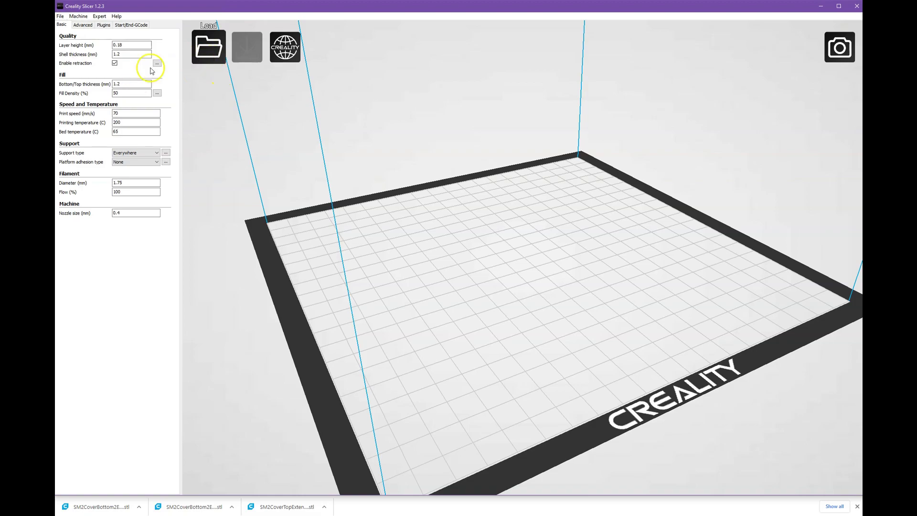
# Step: Open SM2CoverTopExtended.stl with the Load button so the long yellow cover sits on the bed
pyautogui.click(210, 47)
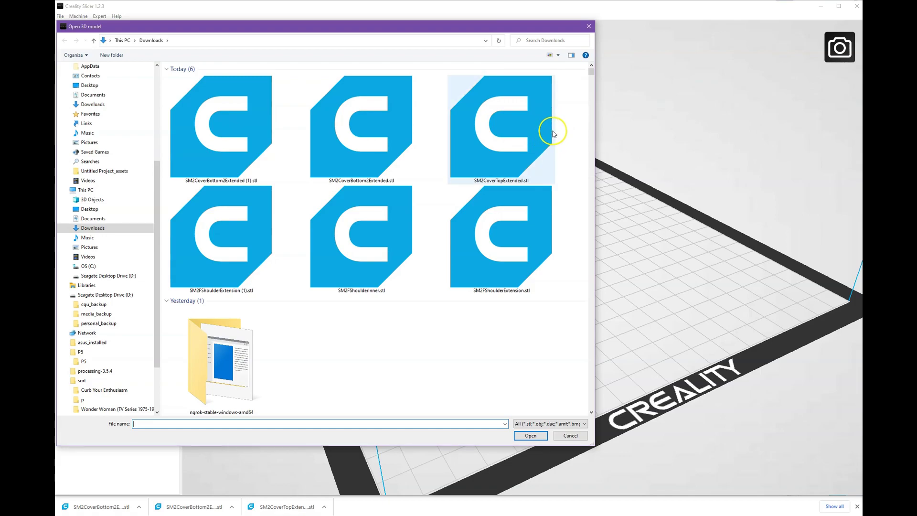
pyautogui.doubleClick(503, 146)
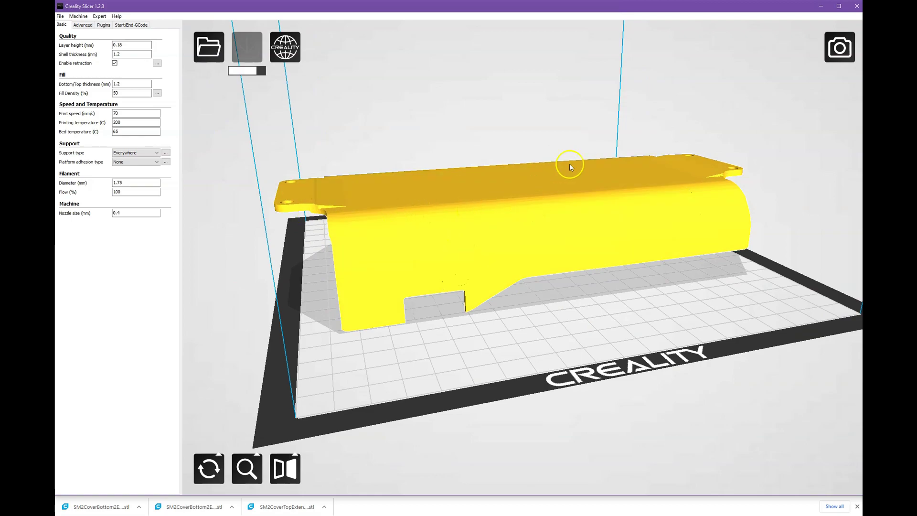
# Step: Flip the top cover 180° with the Rotate rings, checking it from a level side view
pyautogui.click(468, 242)
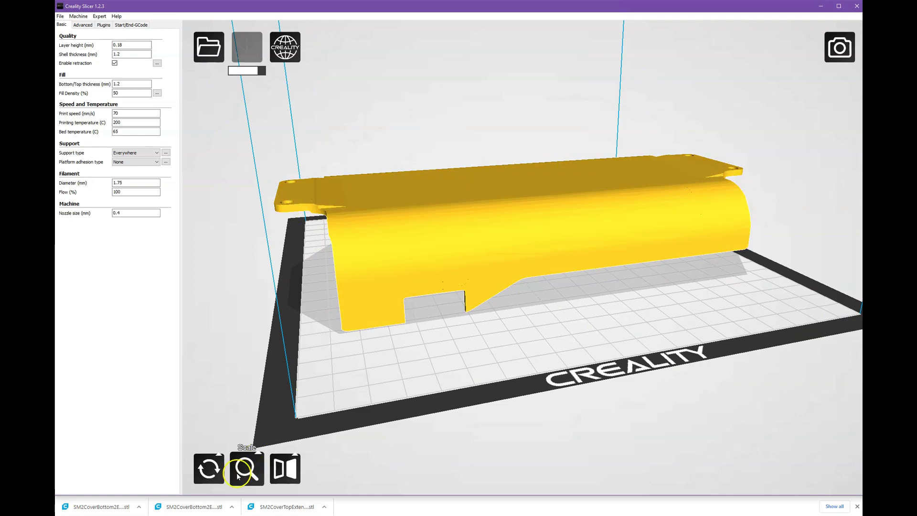
pyautogui.click(209, 468)
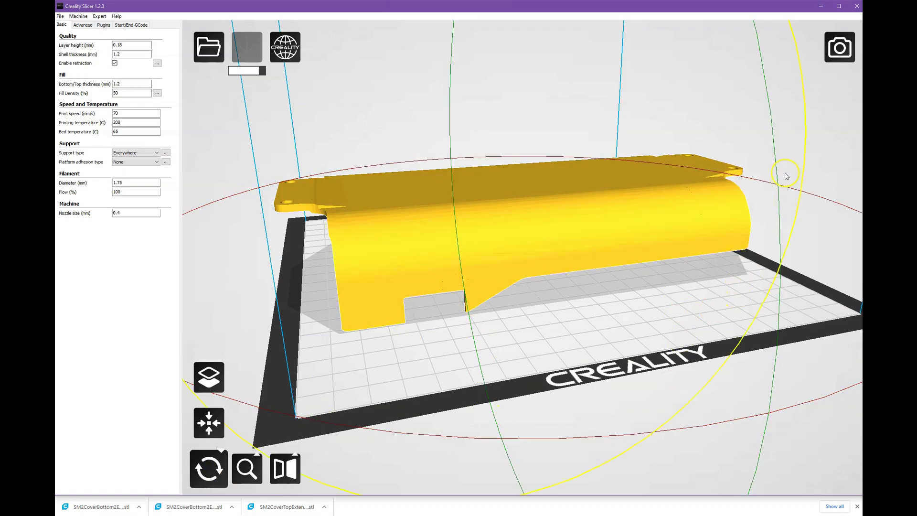
pyautogui.moveTo(802, 166); pyautogui.dragTo(425, 228)
pyautogui.scroll(-5, 425, 228)
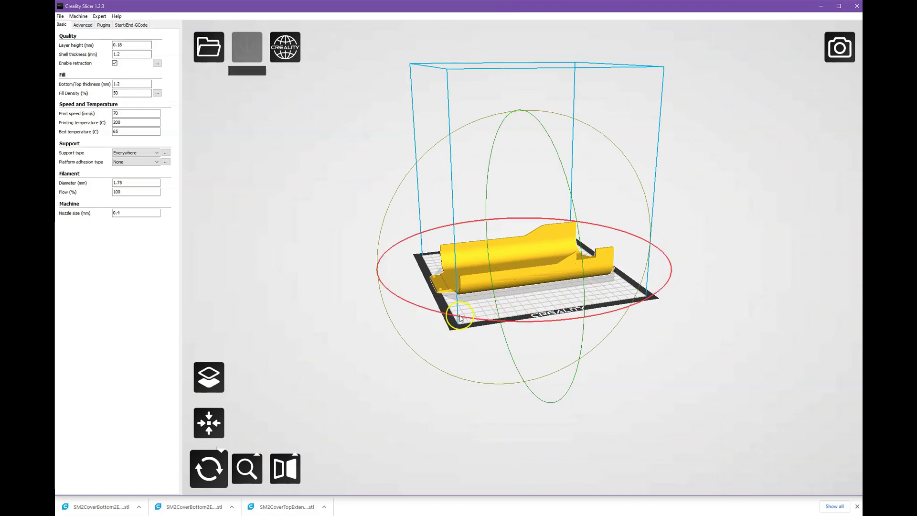
pyautogui.moveTo(478, 309); pyautogui.dragTo(489, 295, button='right')
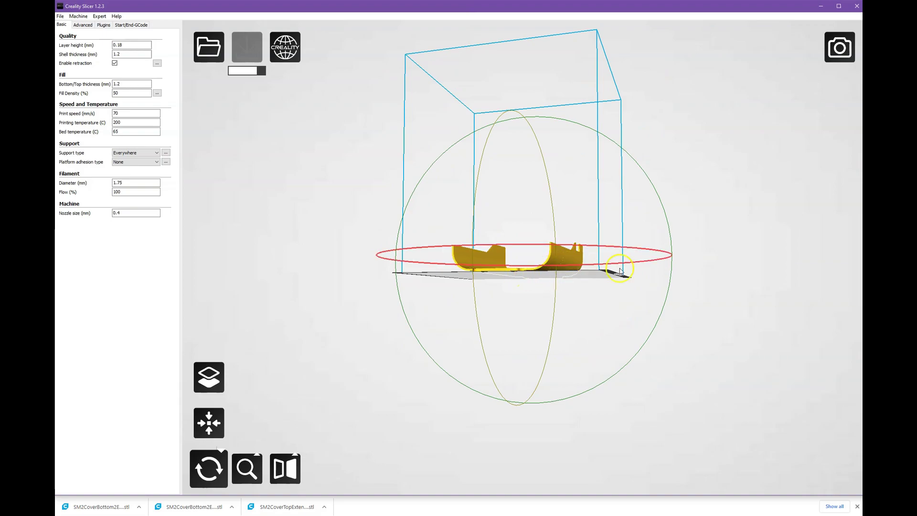
pyautogui.moveTo(657, 285); pyautogui.dragTo(654, 289)
pyautogui.scroll(5, 607, 322)
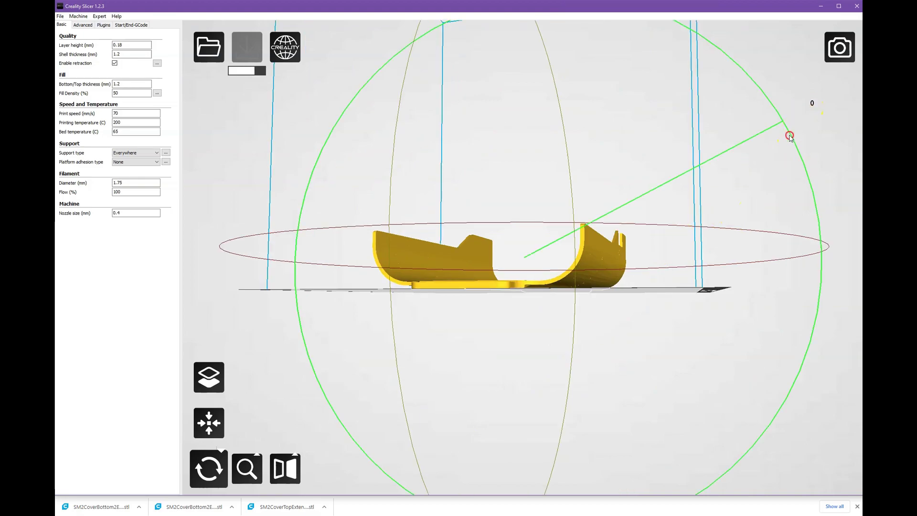
pyautogui.moveTo(797, 135); pyautogui.dragTo(796, 134)
pyautogui.scroll(-5, 552, 174)
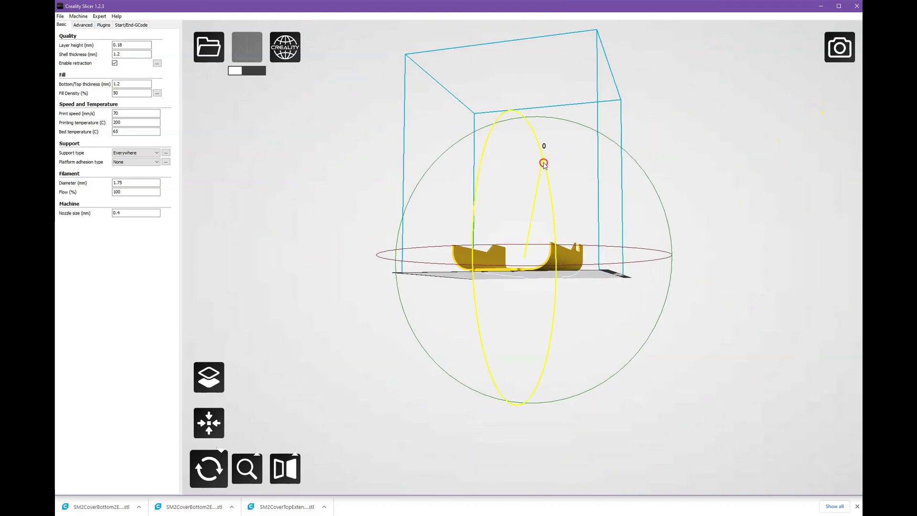
pyautogui.moveTo(543, 163); pyautogui.dragTo(503, 367)
pyautogui.moveTo(735, 241); pyautogui.dragTo(709, 242, button='right')
pyautogui.scroll(5, 552, 287)
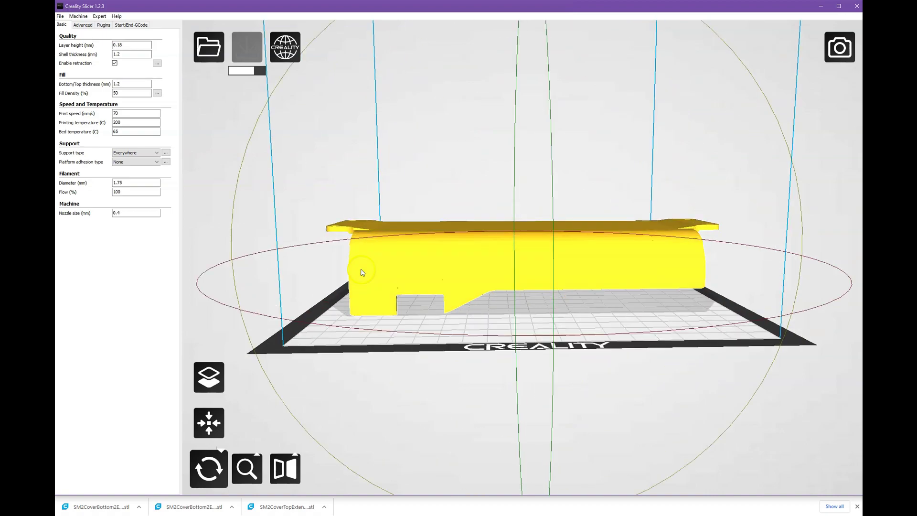
# Step: Turn the cover 90° to stand upright on the bed, then orbit around to confirm
pyautogui.click(383, 234)
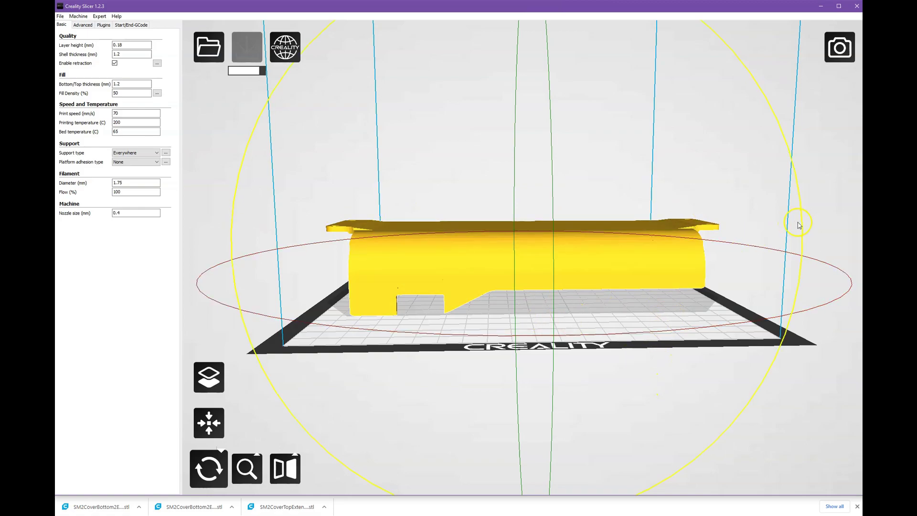
pyautogui.moveTo(803, 226); pyautogui.dragTo(507, 25)
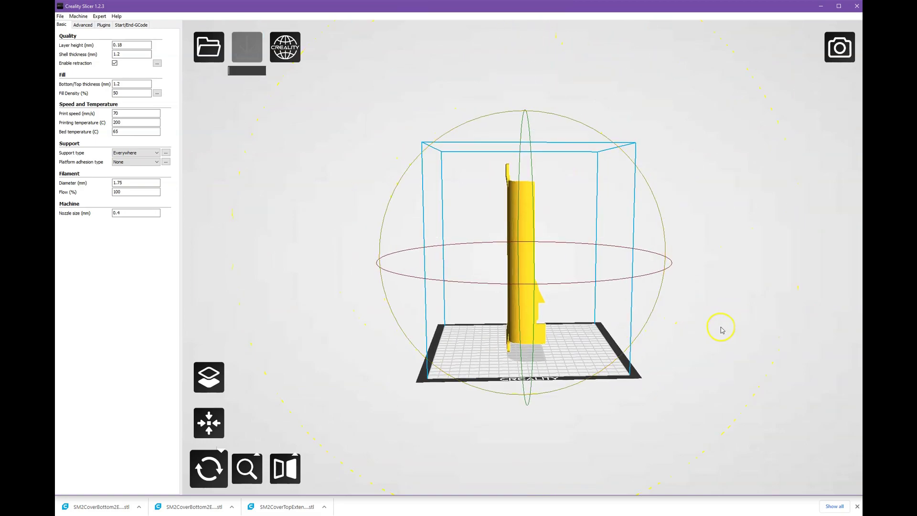
pyautogui.moveTo(693, 328); pyautogui.dragTo(561, 184, button='right')
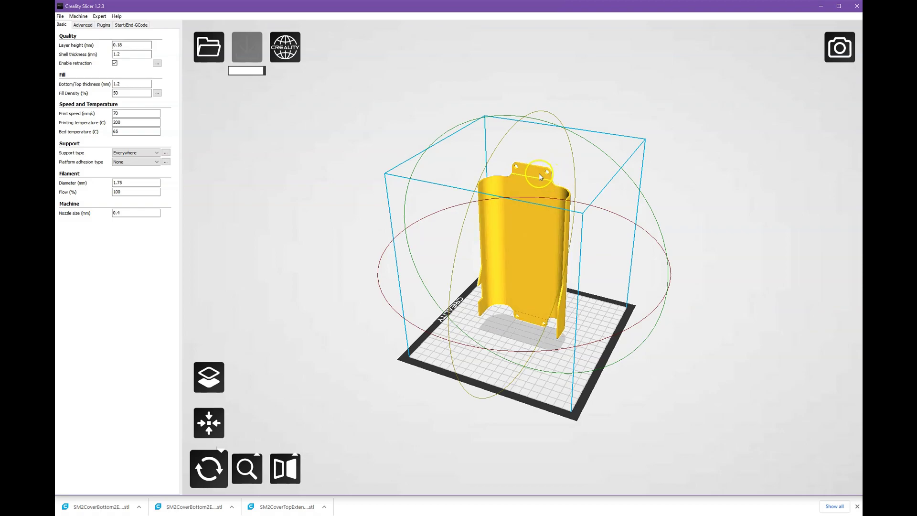
pyautogui.scroll(5, 547, 177)
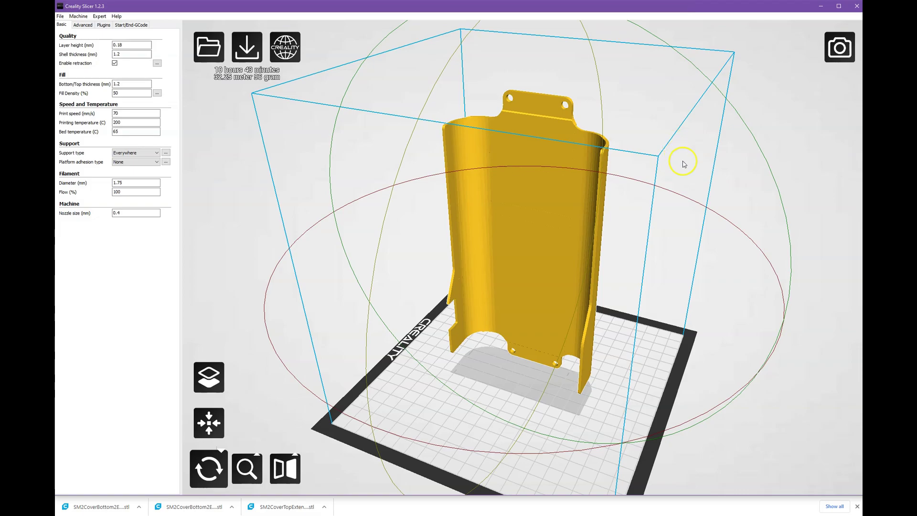
pyautogui.moveTo(689, 170); pyautogui.dragTo(658, 178, button='right')
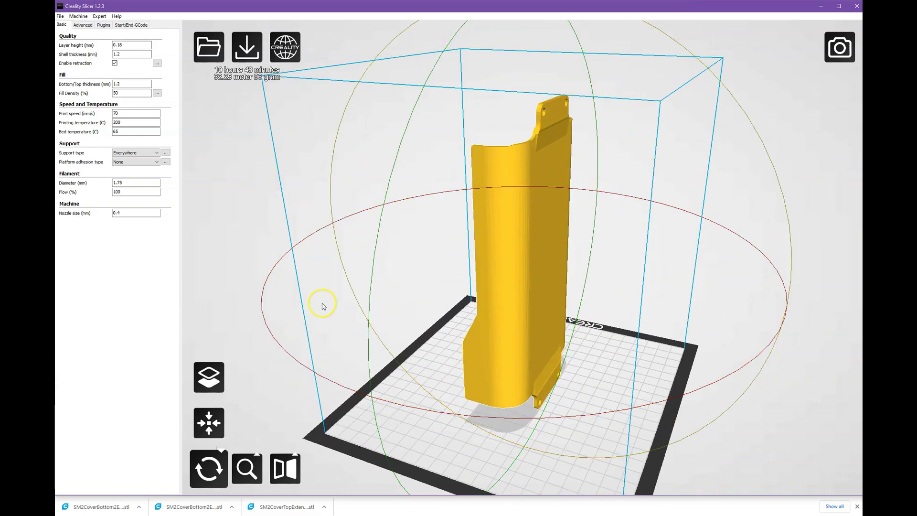
pyautogui.moveTo(324, 303)
pyautogui.mouseDown(button='right')
pyautogui.moveTo(347, 318)
pyautogui.moveTo(352, 304)
pyautogui.mouseUp(button='right')
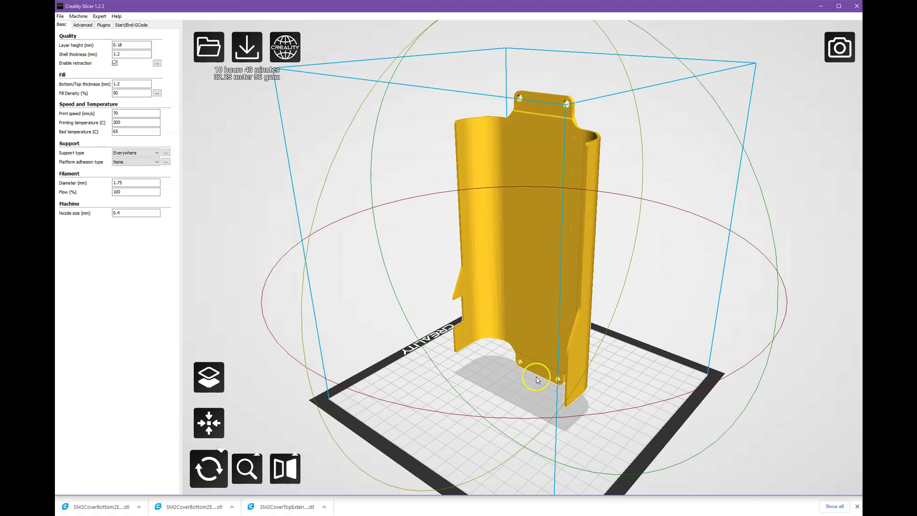
pyautogui.click(128, 162)
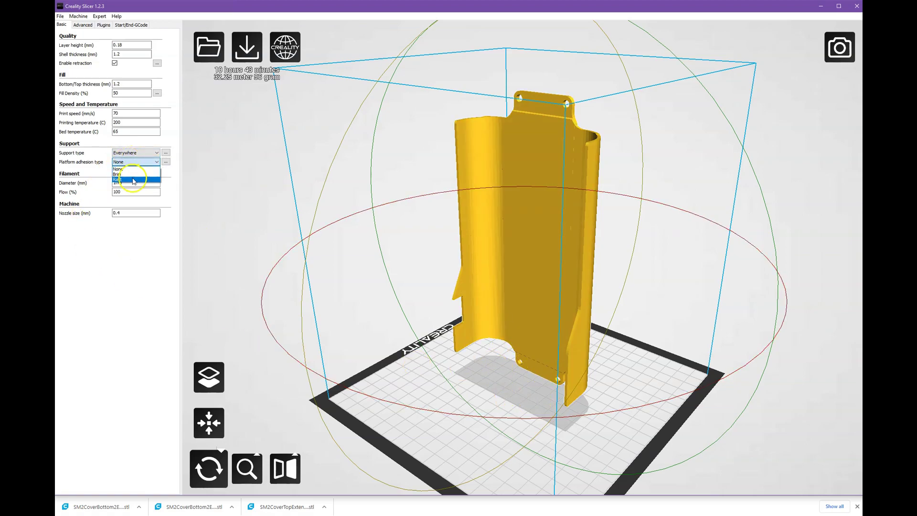
pyautogui.click(134, 180)
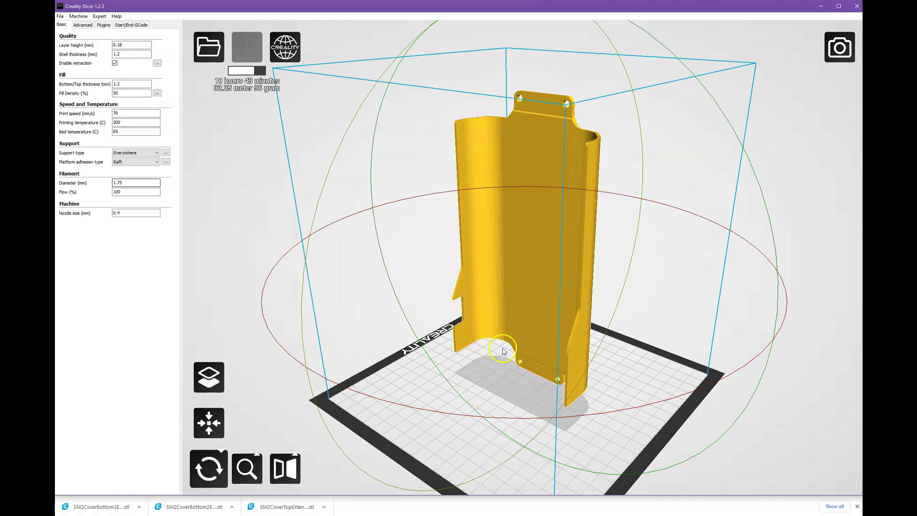
pyautogui.moveTo(459, 415); pyautogui.dragTo(503, 422)
pyautogui.scroll(-5, 518, 459)
pyautogui.click(204, 471)
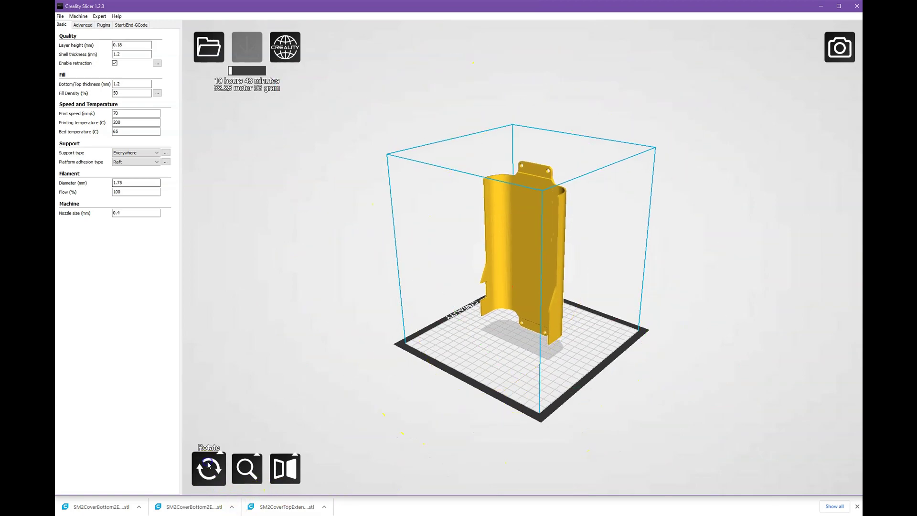
pyautogui.scroll(5, 625, 363)
pyautogui.moveTo(627, 386)
pyautogui.mouseDown(button='right')
pyautogui.moveTo(556, 391)
pyautogui.moveTo(637, 360)
pyautogui.moveTo(588, 381)
pyautogui.mouseUp(button='right')
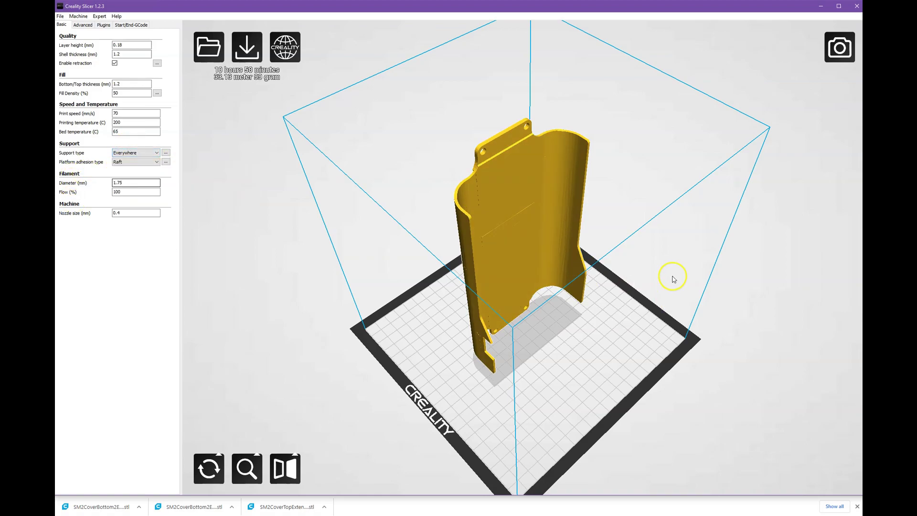
pyautogui.moveTo(549, 399); pyautogui.dragTo(528, 340, button='right')
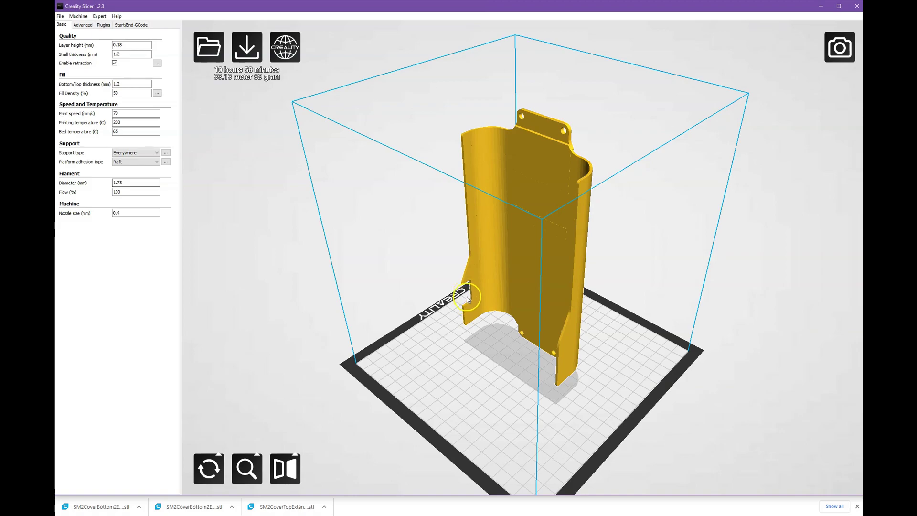
pyautogui.scroll(1, 466, 296)
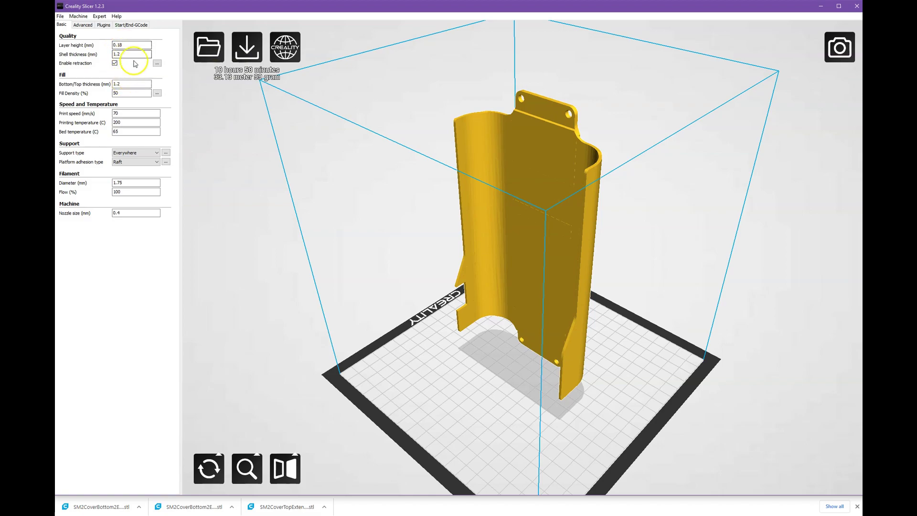
pyautogui.click(121, 44)
pyautogui.click(120, 43)
pyautogui.moveTo(120, 43); pyautogui.dragTo(256, 212)
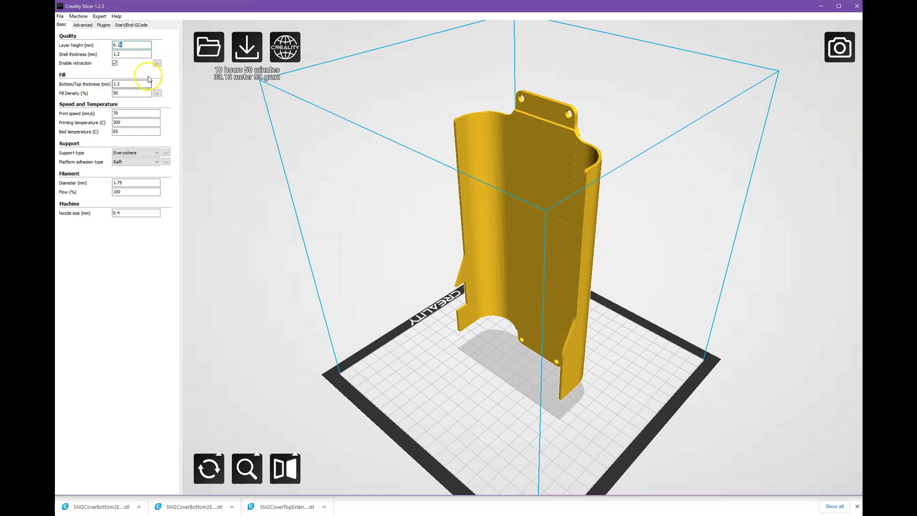
pyautogui.click(129, 50)
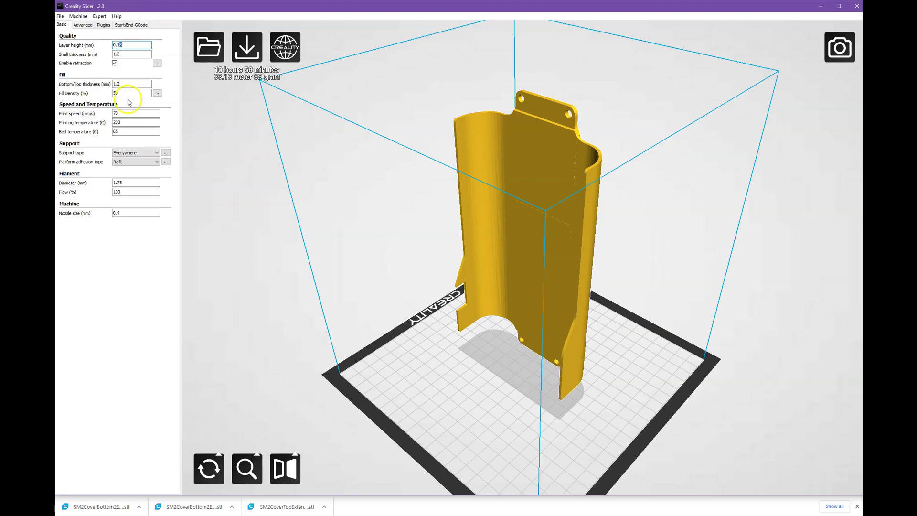
pyautogui.click(124, 93)
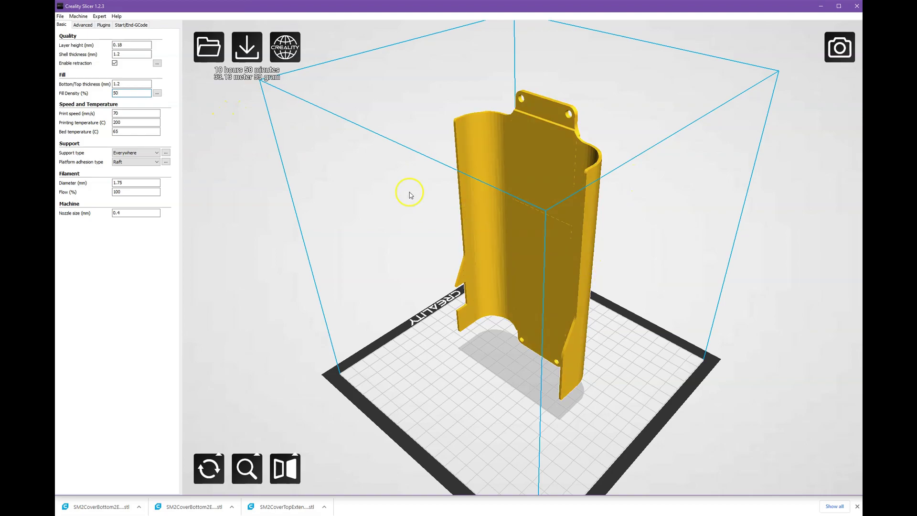
pyautogui.click(116, 85)
pyautogui.click(116, 94)
# Step: On the Basic tab, set Fill Density to 100% and Layer height to 0.14 mm
pyautogui.doubleClick(122, 93)
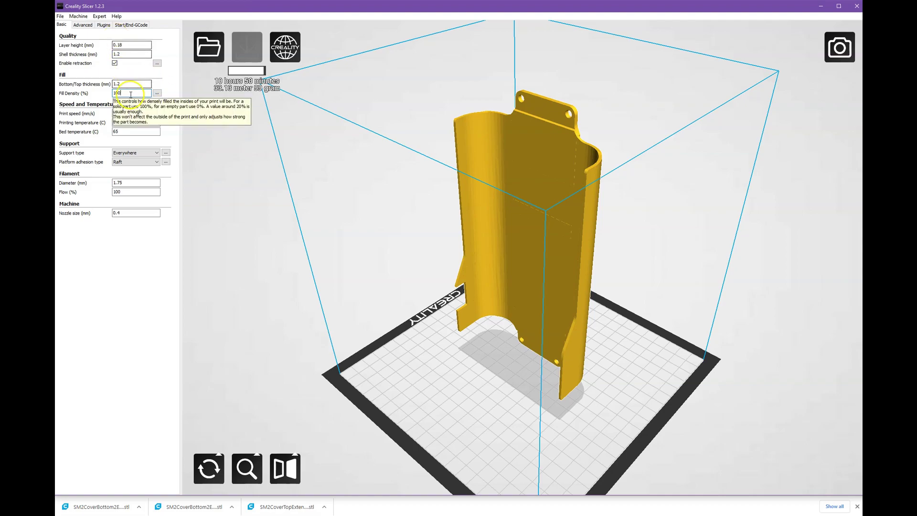
pyautogui.click(221, 145)
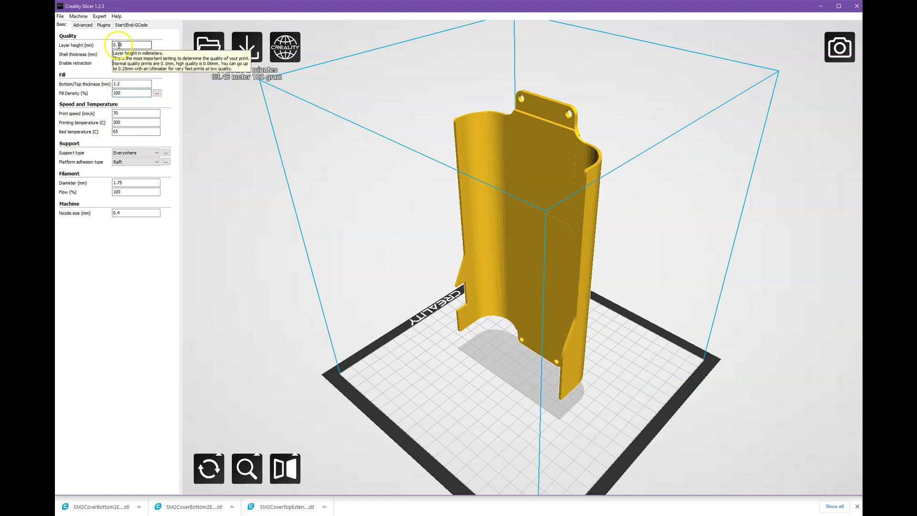
pyautogui.moveTo(118, 45); pyautogui.dragTo(133, 51)
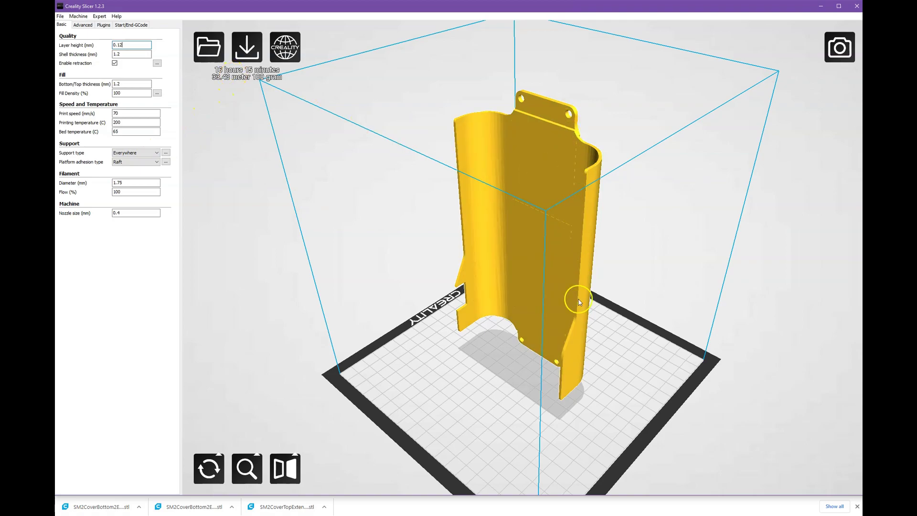
pyautogui.moveTo(119, 45); pyautogui.dragTo(139, 46)
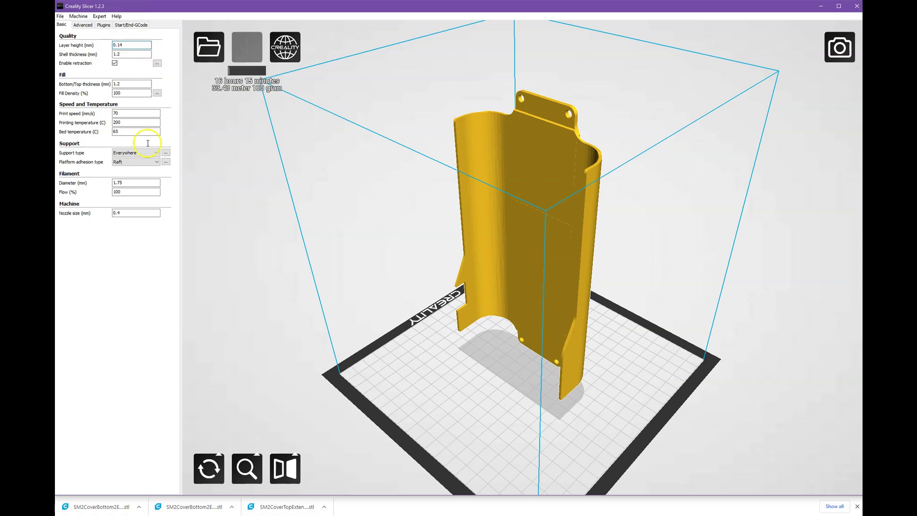
pyautogui.click(121, 53)
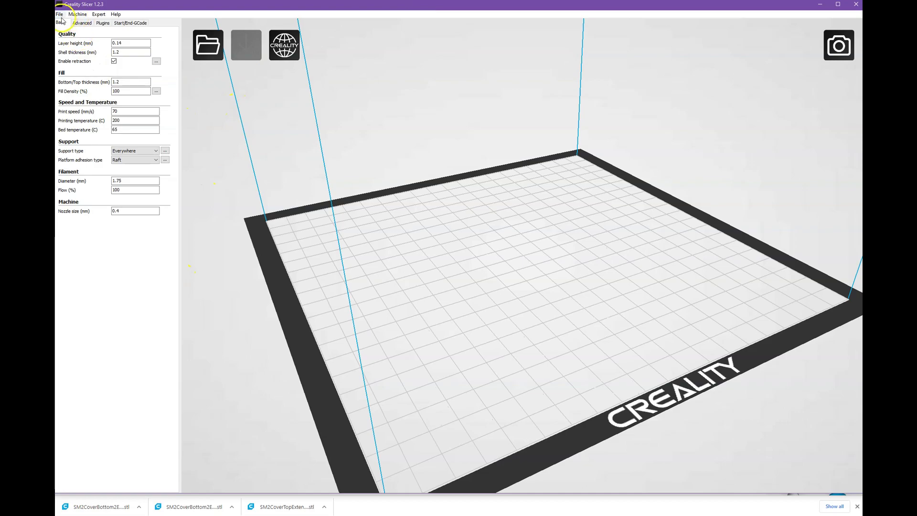
# Step: Load SM2CoverBottom2Extended (1).stl from Downloads via File > Load model file
pyautogui.click(59, 14)
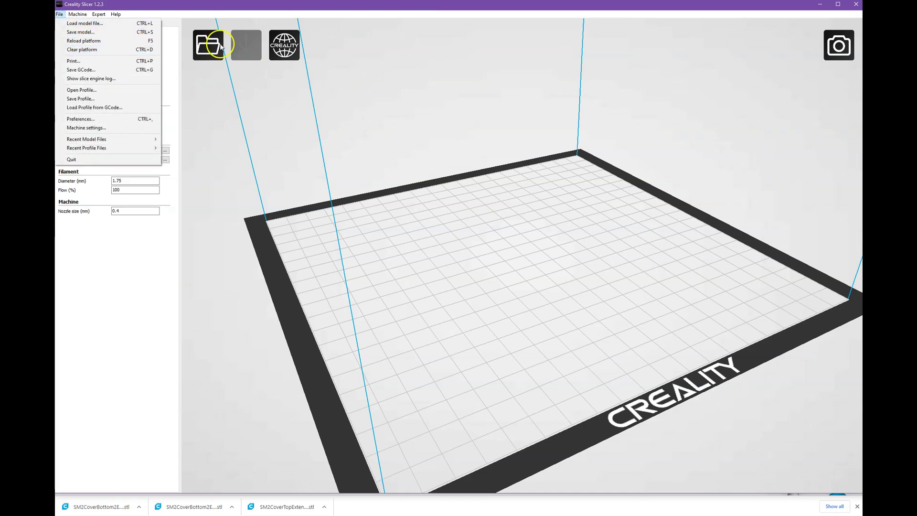
pyautogui.click(205, 43)
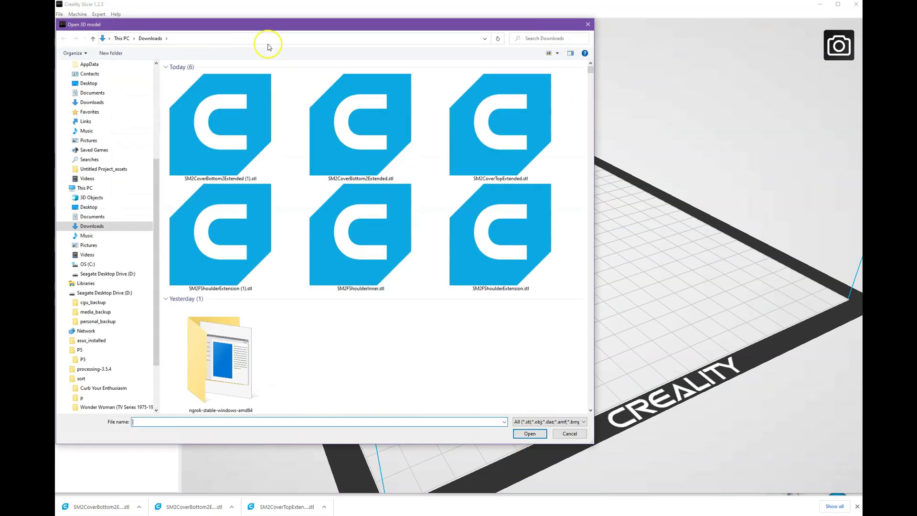
pyautogui.doubleClick(240, 148)
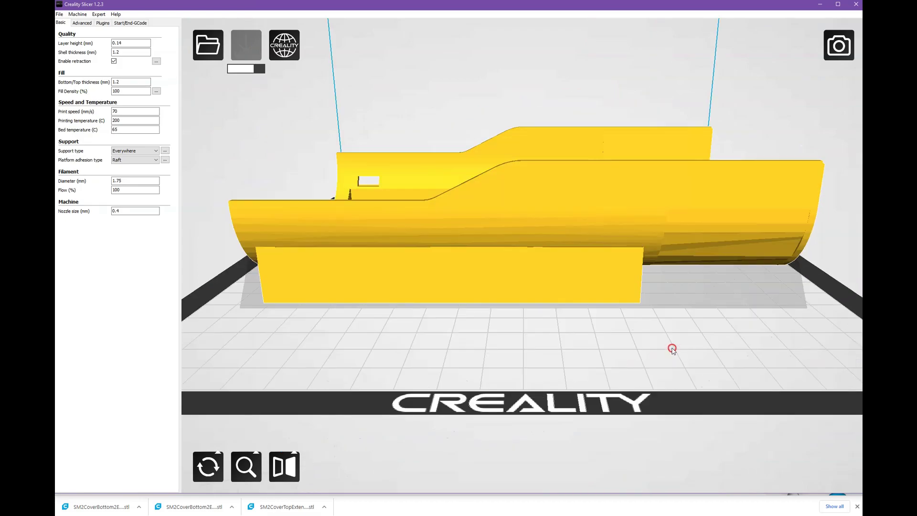
# Step: Select the loaded bottom cover and inspect it from below and above
pyautogui.moveTo(672, 349); pyautogui.dragTo(692, 344, button='right')
pyautogui.click(355, 285)
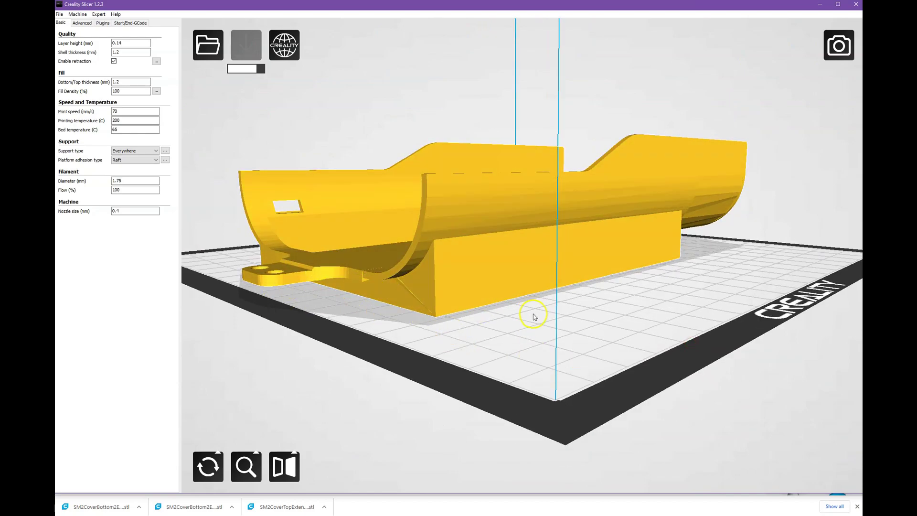
pyautogui.moveTo(665, 312)
pyautogui.mouseDown(button='right')
pyautogui.moveTo(629, 319)
pyautogui.moveTo(658, 313)
pyautogui.moveTo(661, 300)
pyautogui.mouseUp(button='right')
pyautogui.click(336, 217)
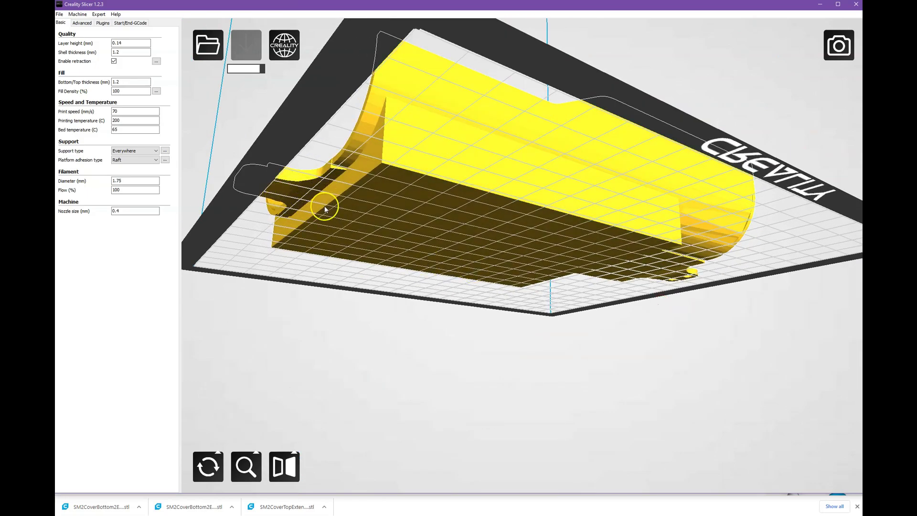
pyautogui.moveTo(692, 320); pyautogui.dragTo(700, 336, button='right')
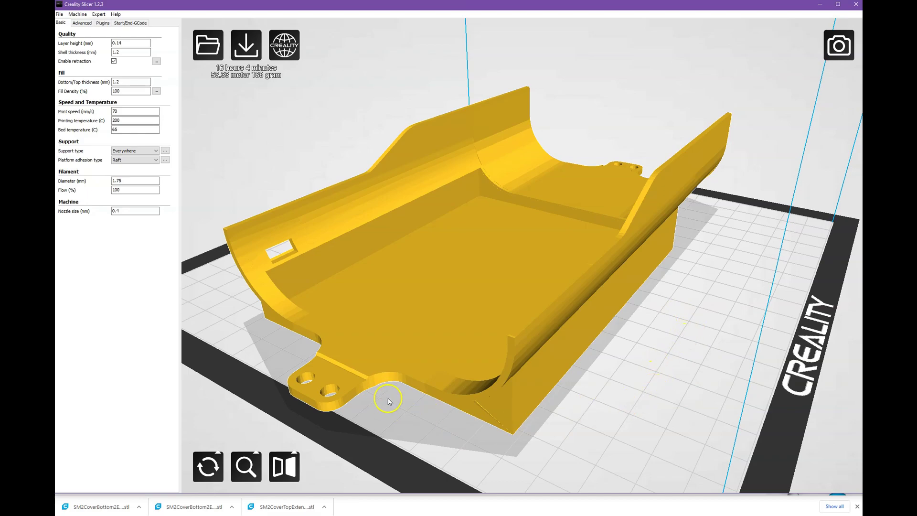
pyautogui.moveTo(647, 356); pyautogui.dragTo(585, 350, button='right')
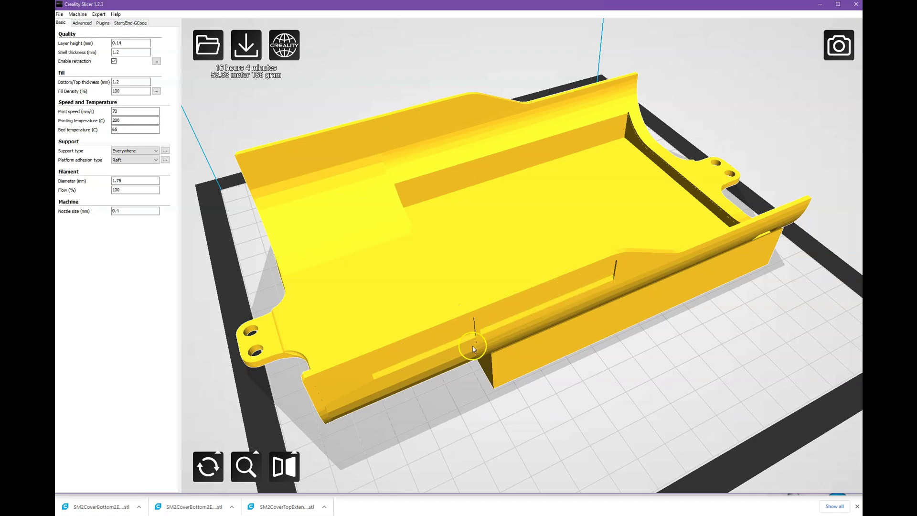
pyautogui.moveTo(585, 417); pyautogui.dragTo(446, 408, button='right')
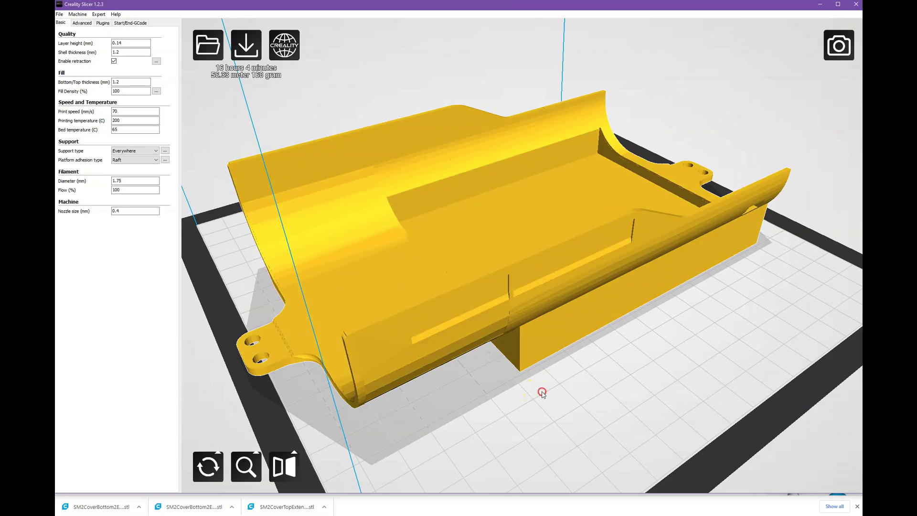
pyautogui.moveTo(541, 390)
pyautogui.mouseDown(button='right')
pyautogui.moveTo(528, 379)
pyautogui.moveTo(523, 392)
pyautogui.mouseUp(button='right')
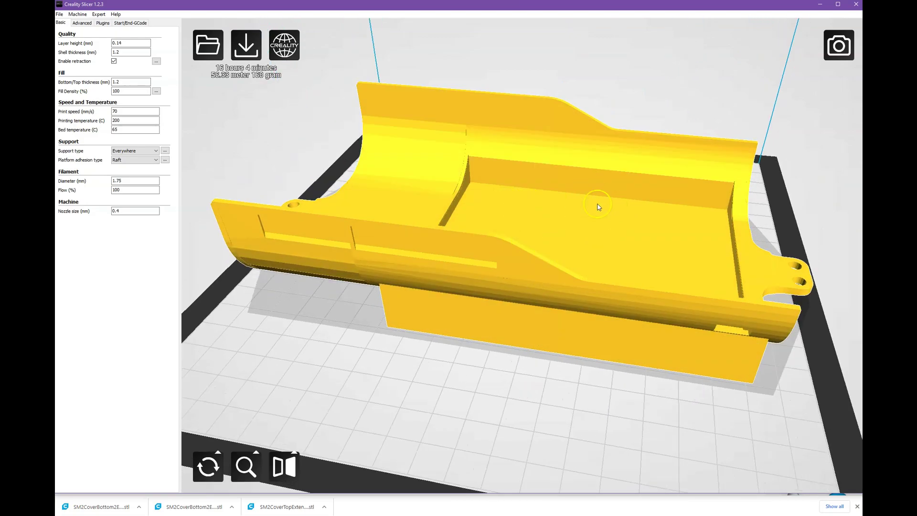
pyautogui.moveTo(459, 381); pyautogui.dragTo(417, 393, button='right')
# Step: Rotate the bottom cover 45° on the red ring so it lies diagonally across the bed
pyautogui.scroll(-5, 492, 303)
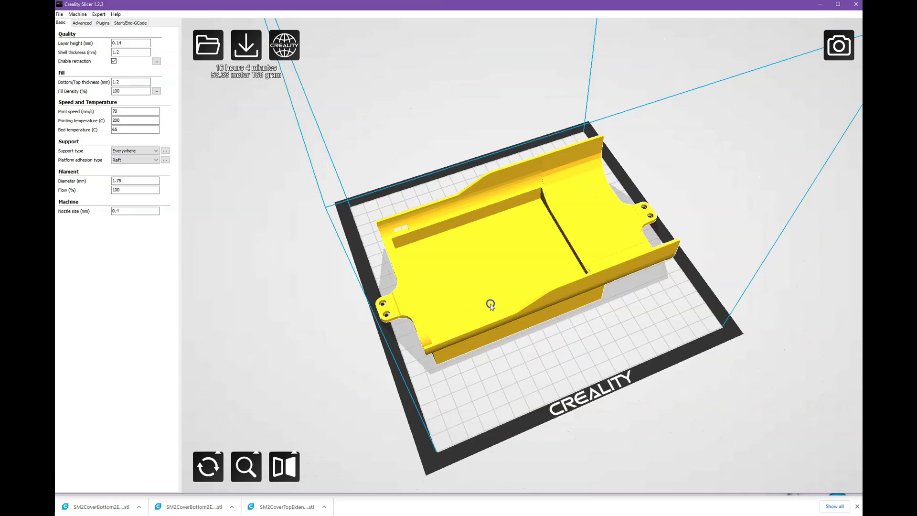
pyautogui.moveTo(492, 303); pyautogui.dragTo(608, 336, button='right')
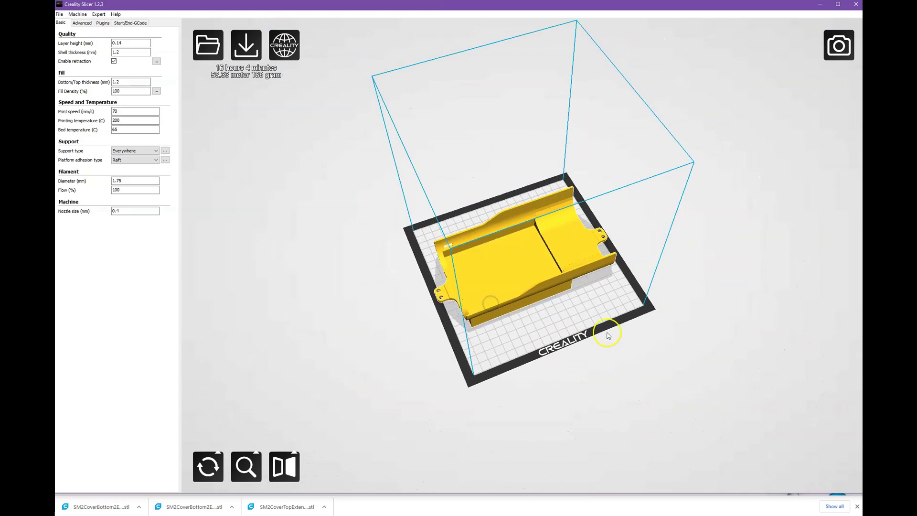
pyautogui.click(206, 466)
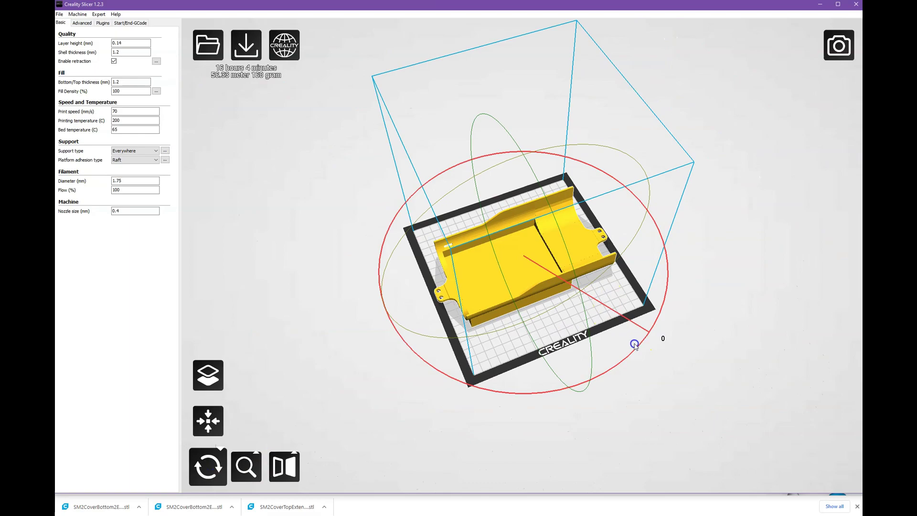
pyautogui.moveTo(605, 359); pyautogui.dragTo(563, 379)
pyautogui.moveTo(720, 266); pyautogui.dragTo(717, 308, button='right')
pyautogui.scroll(5, 717, 308)
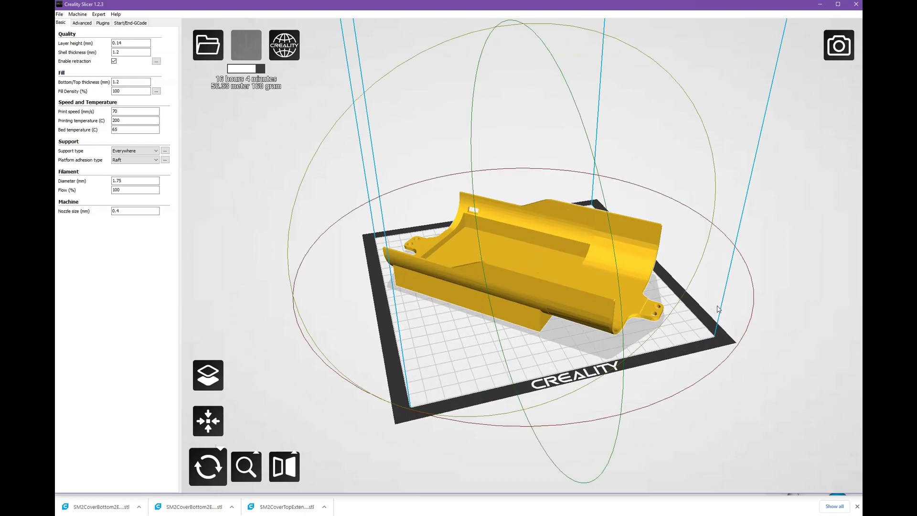